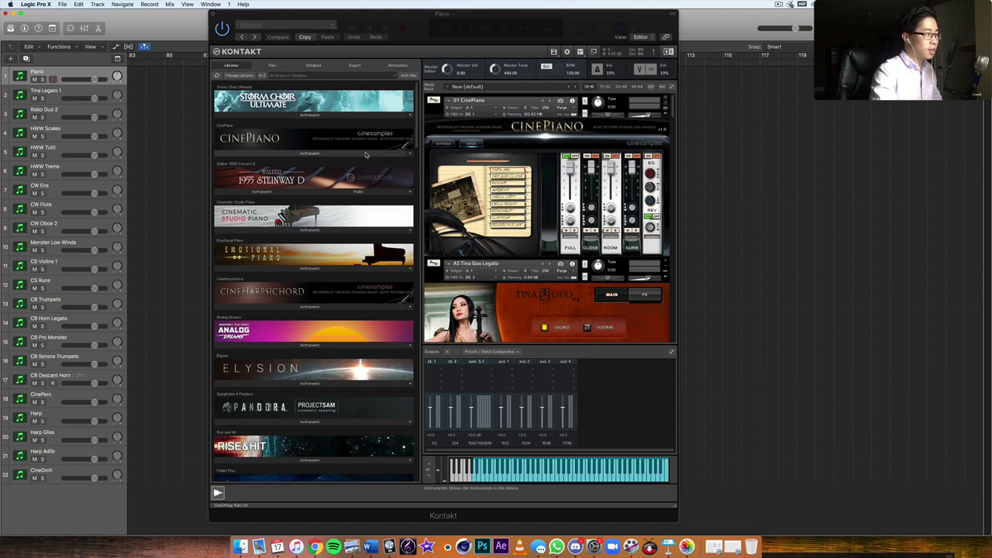
Expand the CinePiano library's instrument list and slightly adjust the Room microphone fader in the CinePiano mixer.
{"action": "left_click", "coordinate": [373, 153]}
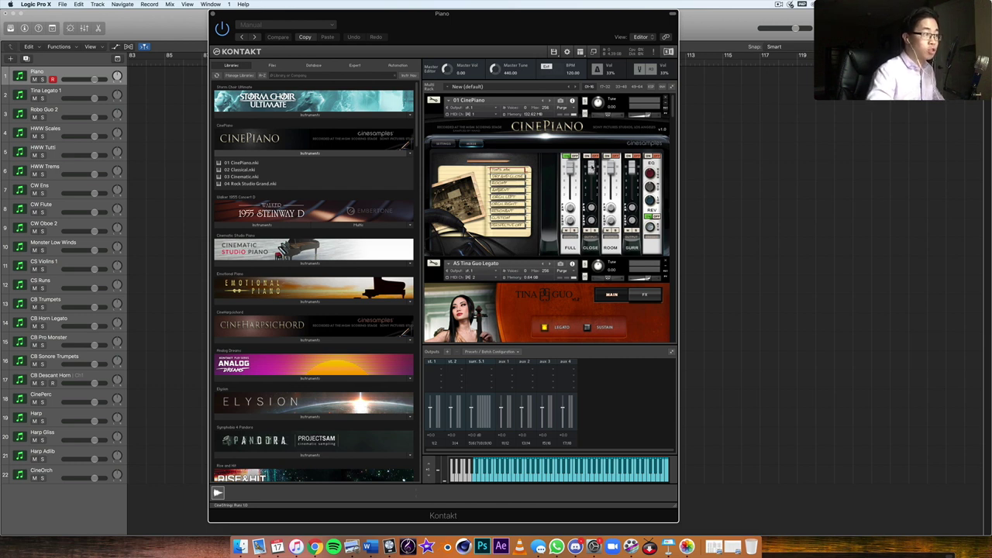
{"action": "scroll", "coordinate": [586, 168], "scroll_direction": "down", "scroll_amount": 5}
{"action": "scroll", "coordinate": [586, 167], "scroll_direction": "up", "scroll_amount": 5}
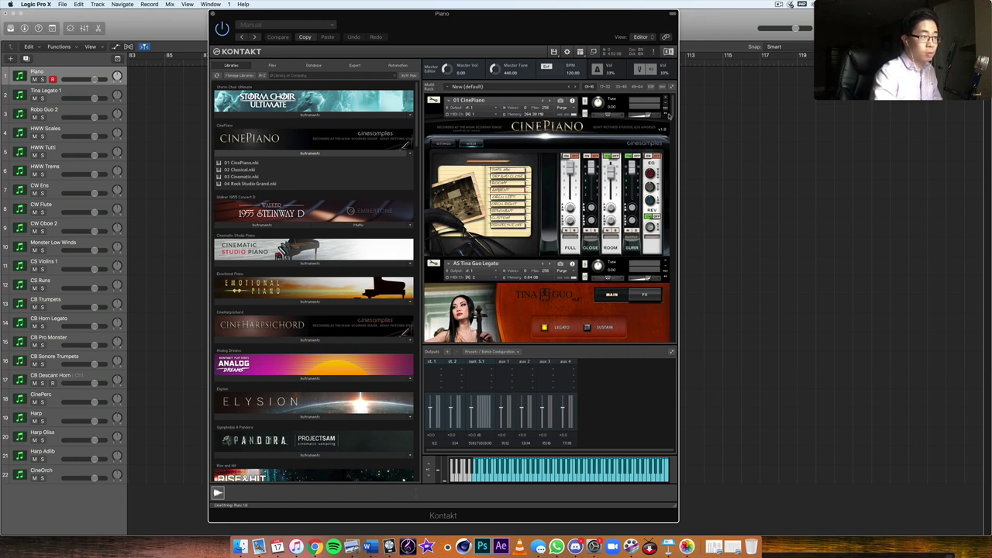
{"action": "mouse_move", "coordinate": [612, 169]}
{"action": "left_mouse_down"}
{"action": "mouse_move", "coordinate": [612, 181]}
{"action": "mouse_move", "coordinate": [611, 171]}
{"action": "left_mouse_up"}
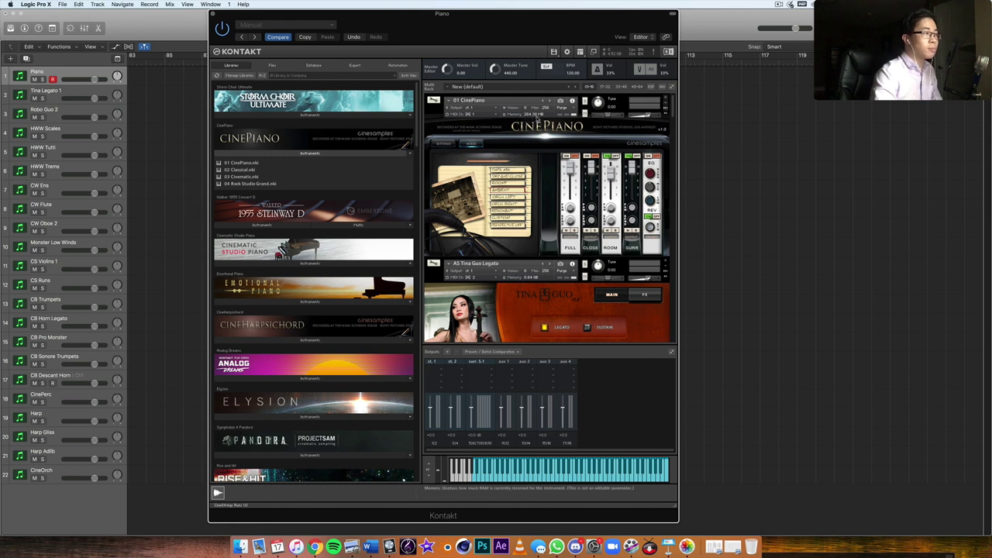
Set CinePiano's velocity curve to Linear on its settings page and return to the mixer page.
{"action": "left_click", "coordinate": [446, 145]}
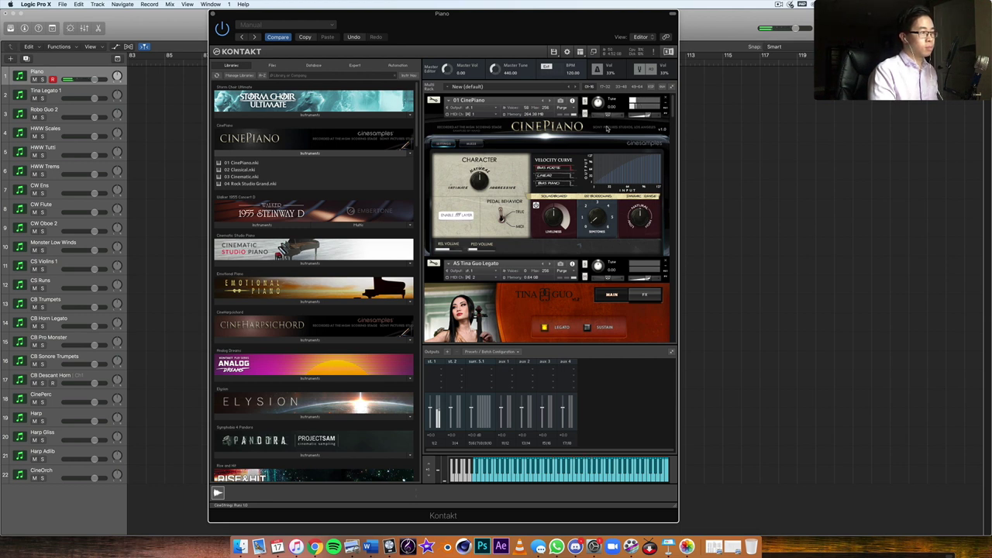
{"action": "left_click", "coordinate": [548, 176]}
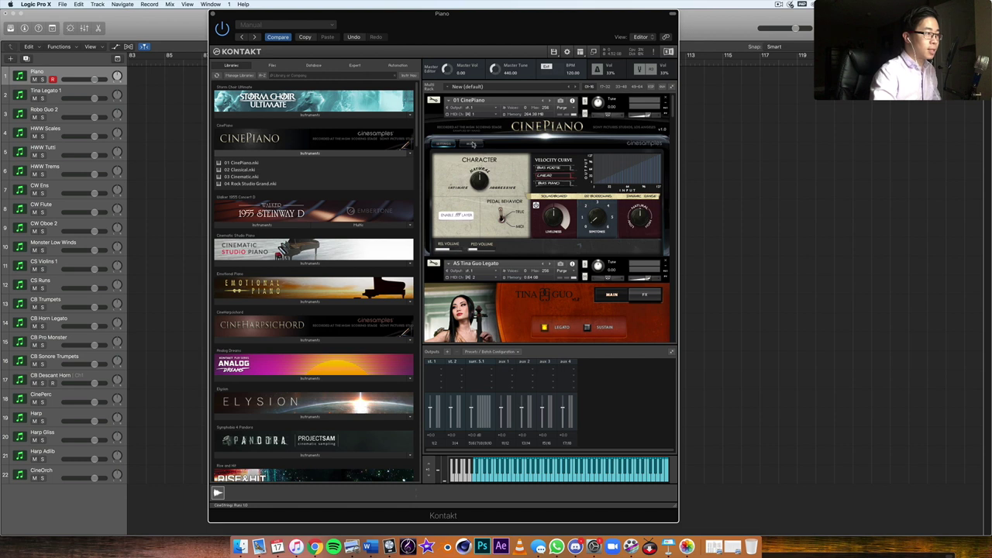
{"action": "left_click", "coordinate": [472, 144]}
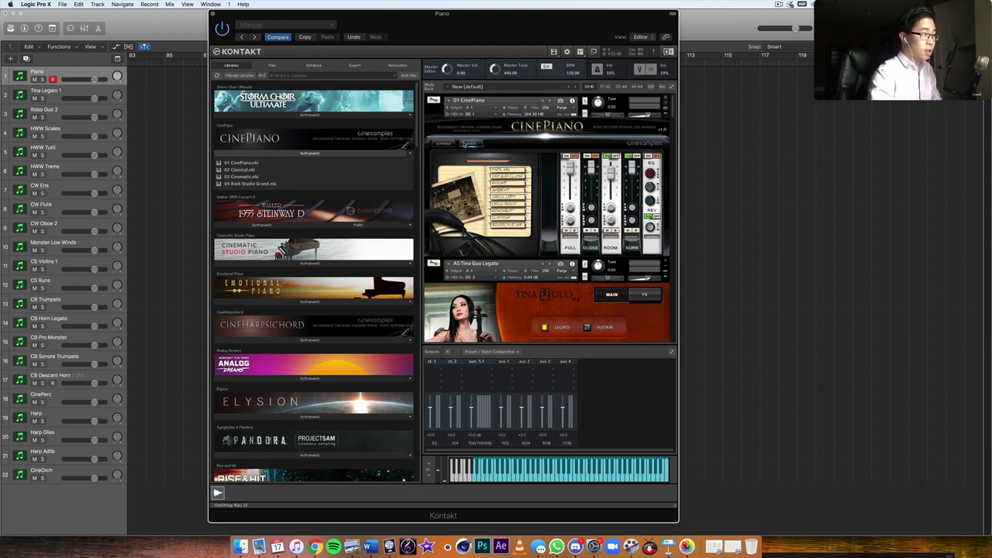
{"action": "left_click", "coordinate": [445, 144]}
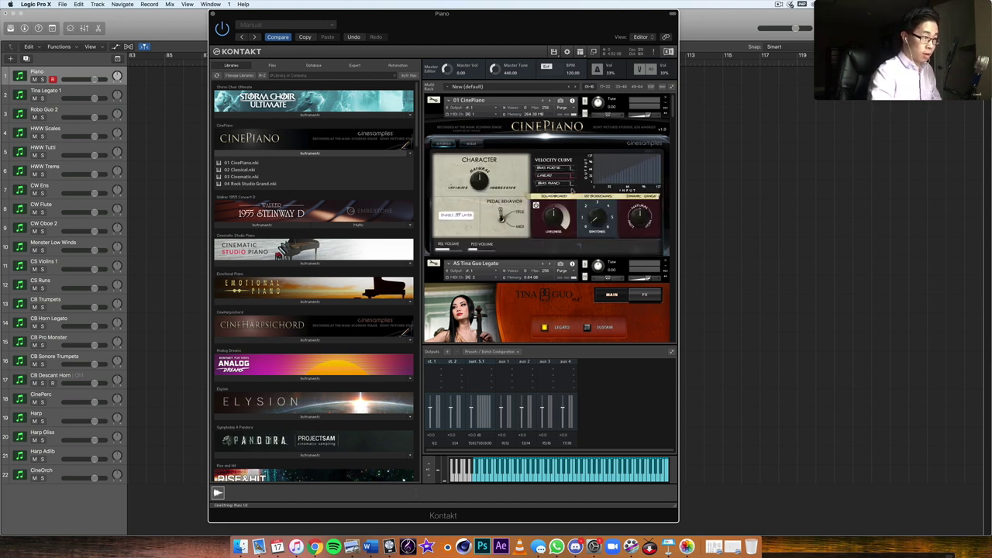
{"action": "left_click", "coordinate": [471, 145]}
Select the Tina Legato 1 track, then collapse the CinePiano instrument list to find the Tina Guo libraries.
{"action": "scroll", "coordinate": [547, 217], "scroll_direction": "down", "scroll_amount": 5}
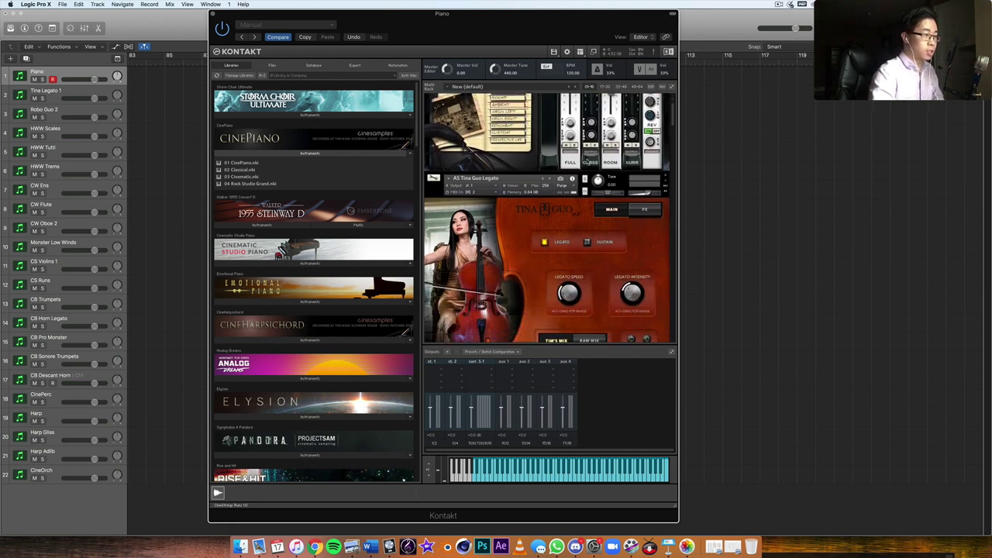
{"action": "left_click", "coordinate": [85, 93]}
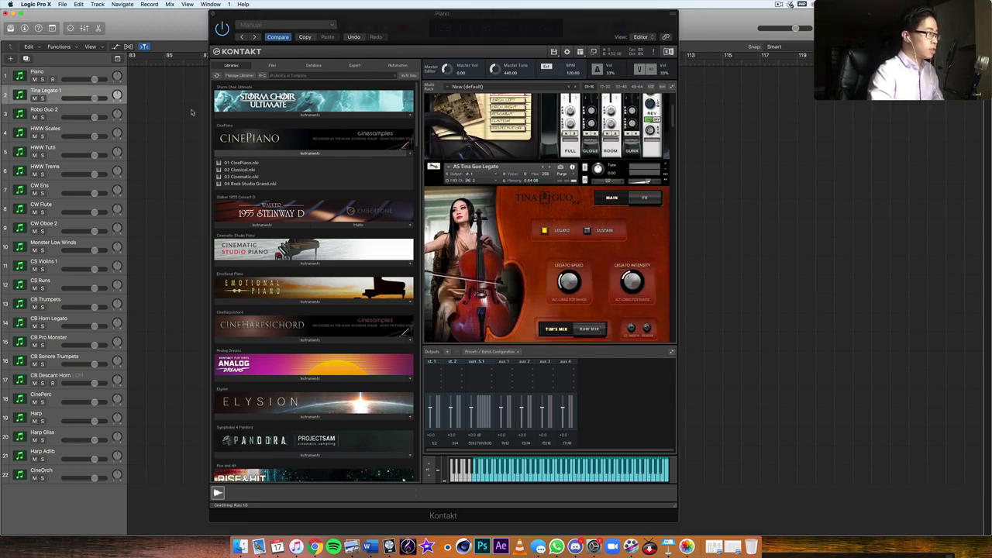
{"action": "left_click", "coordinate": [327, 157]}
{"action": "scroll", "coordinate": [314, 233], "scroll_direction": "down", "scroll_amount": 20}
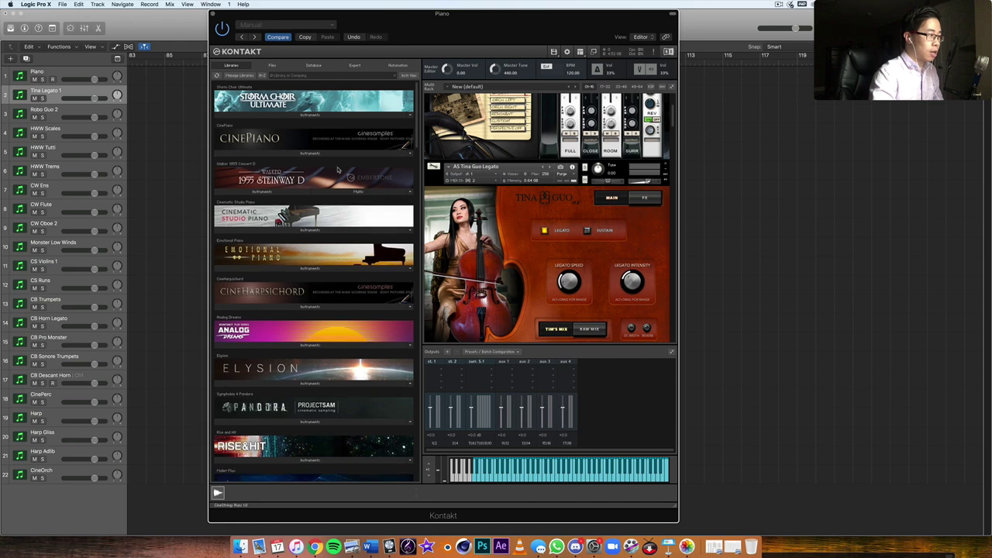
{"action": "scroll", "coordinate": [307, 285], "scroll_direction": "up", "scroll_amount": 5}
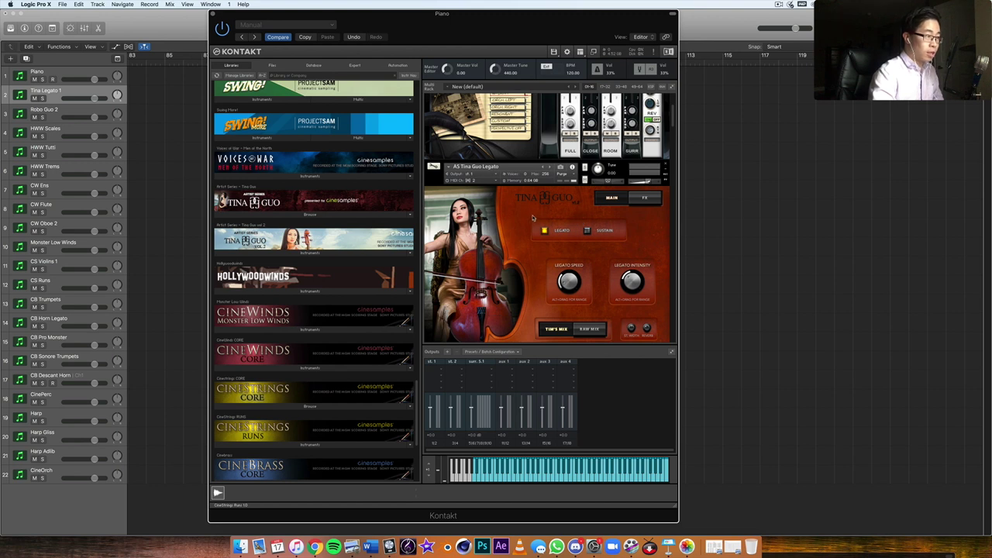
Examine the AS Tina Guo Legato and AS Tina Guo vol 2 Arco Legato instruments in the rack.
{"action": "scroll", "coordinate": [564, 217], "scroll_direction": "down", "scroll_amount": 1}
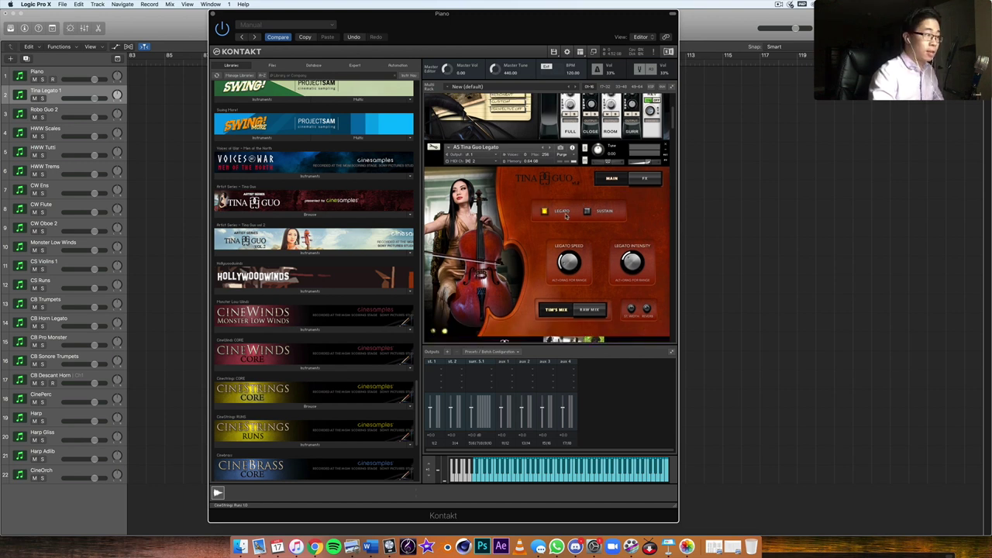
{"action": "scroll", "coordinate": [566, 216], "scroll_direction": "down", "scroll_amount": 2}
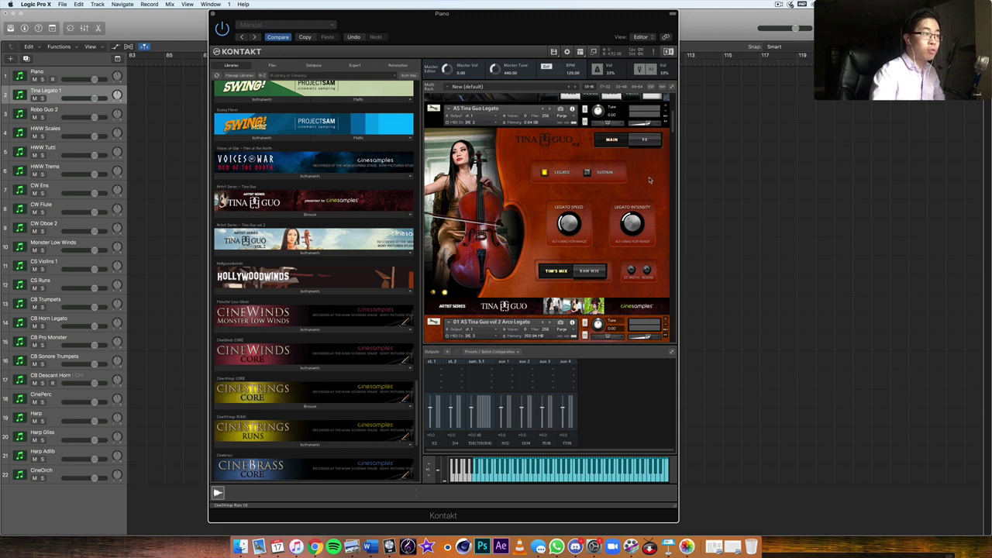
{"action": "scroll", "coordinate": [645, 180], "scroll_direction": "down", "scroll_amount": 5}
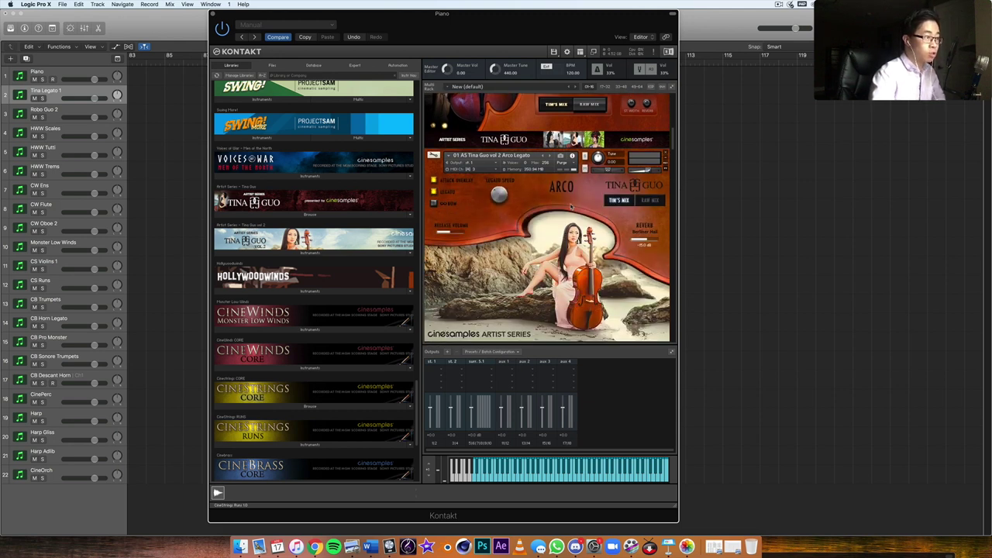
{"action": "scroll", "coordinate": [562, 258], "scroll_direction": "up", "scroll_amount": 2}
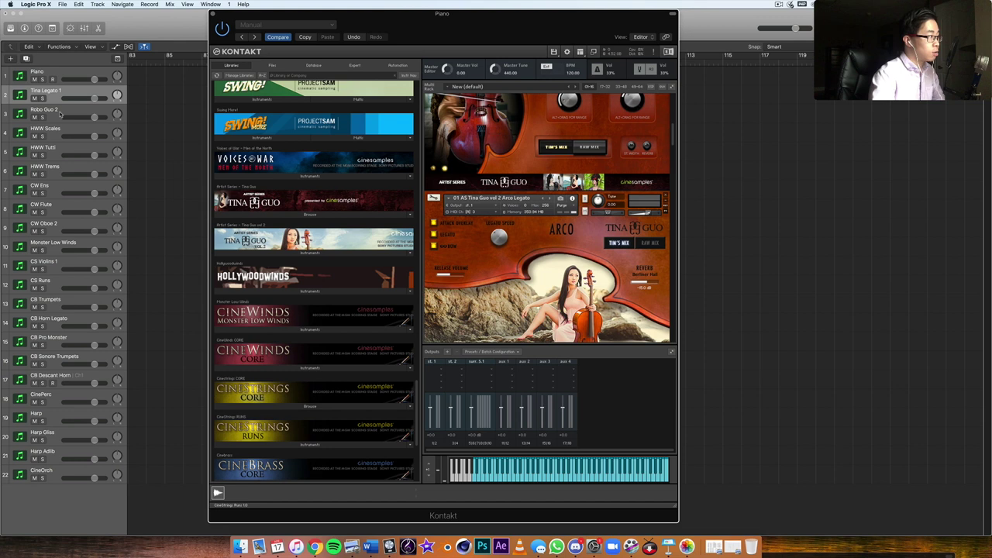
Select the Robo Guo 2 track and trigger a keyswitch of AS Tina Guo vol 2 Arco Legato on the on-screen keyboard.
{"action": "left_click", "coordinate": [144, 116]}
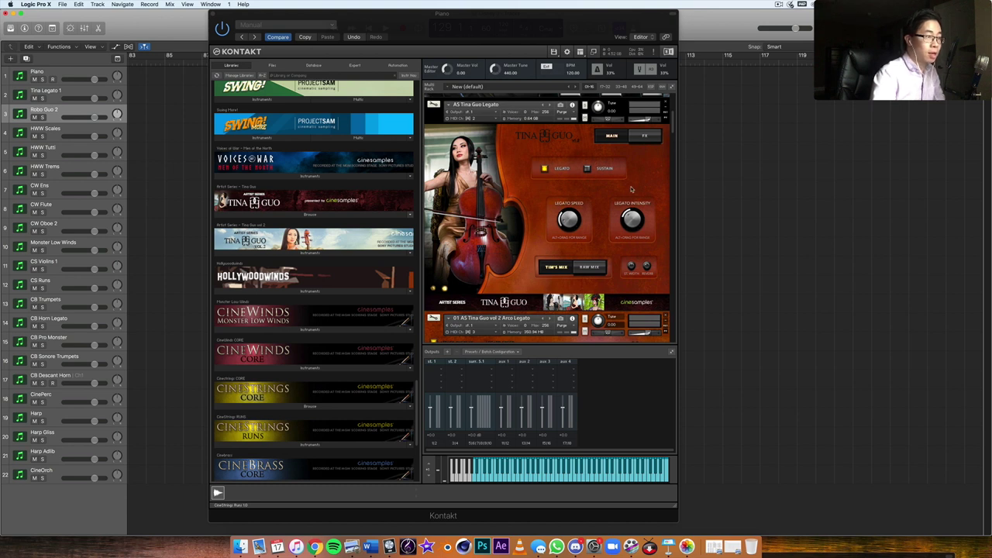
{"action": "scroll", "coordinate": [632, 190], "scroll_direction": "down", "scroll_amount": 5}
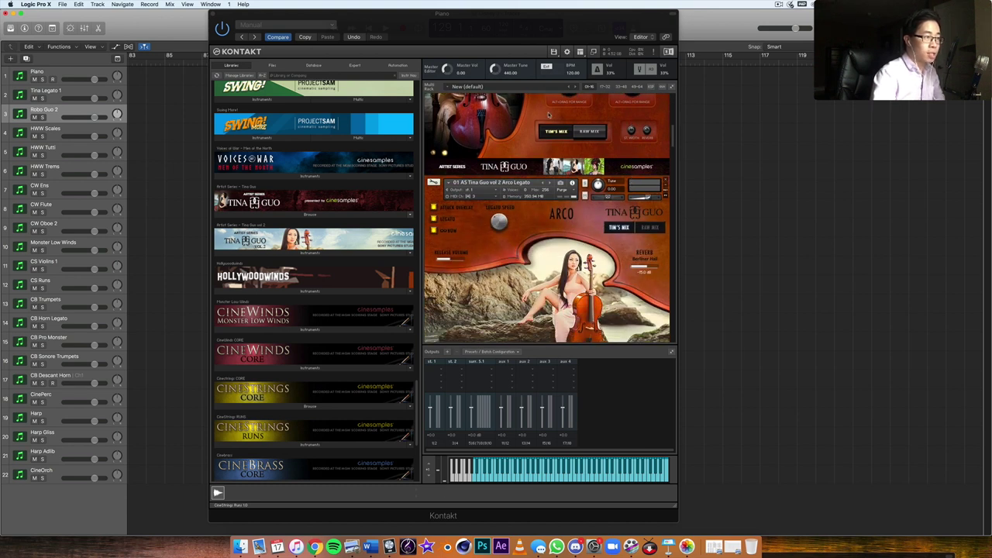
{"action": "scroll", "coordinate": [551, 136], "scroll_direction": "down", "scroll_amount": 2}
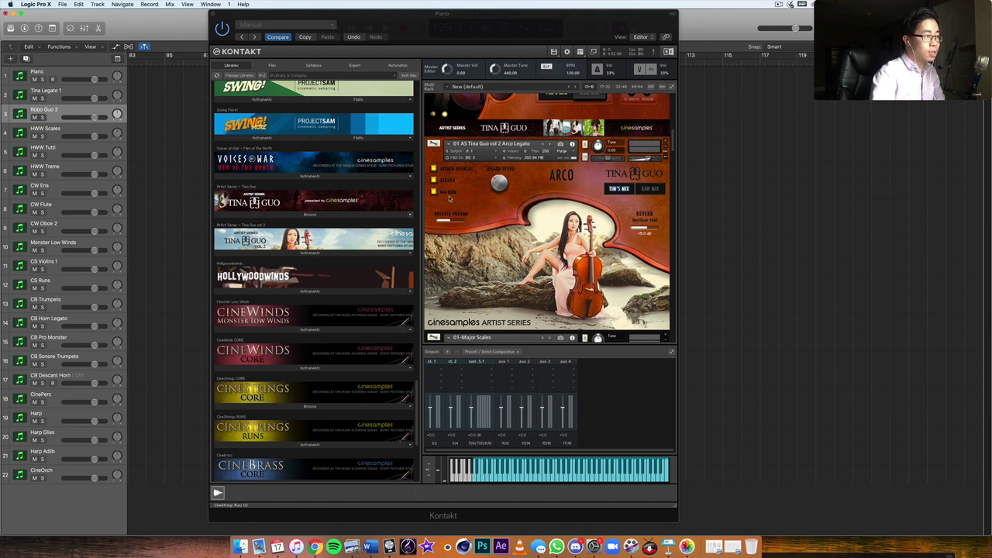
{"action": "scroll", "coordinate": [545, 210], "scroll_direction": "down", "scroll_amount": 1}
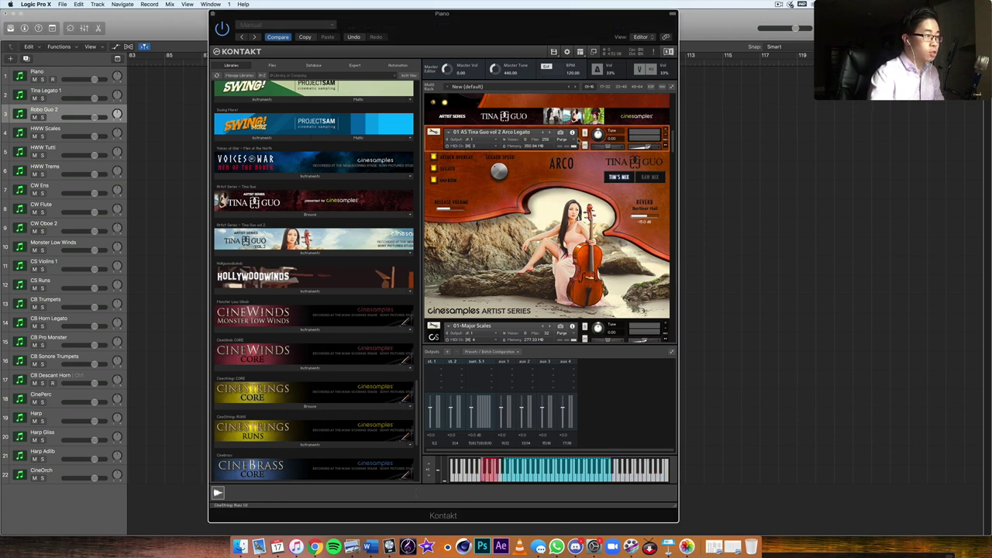
{"action": "left_click", "coordinate": [490, 473]}
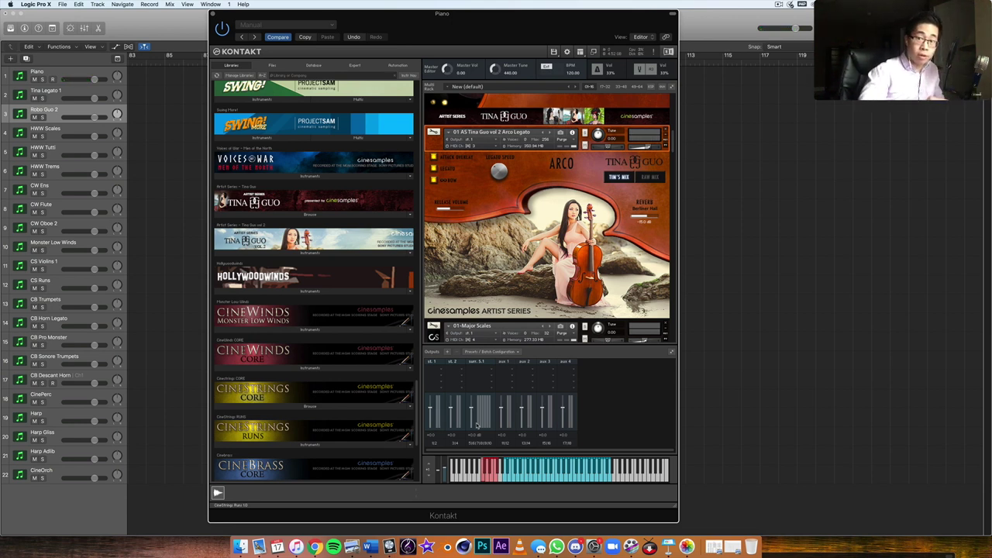
Examine the loaded instruments in the rack, from CinePiano through HollywoodWinds and CineWinds to CineStrings RUNS.
{"action": "scroll", "coordinate": [575, 242], "scroll_direction": "down", "scroll_amount": 10}
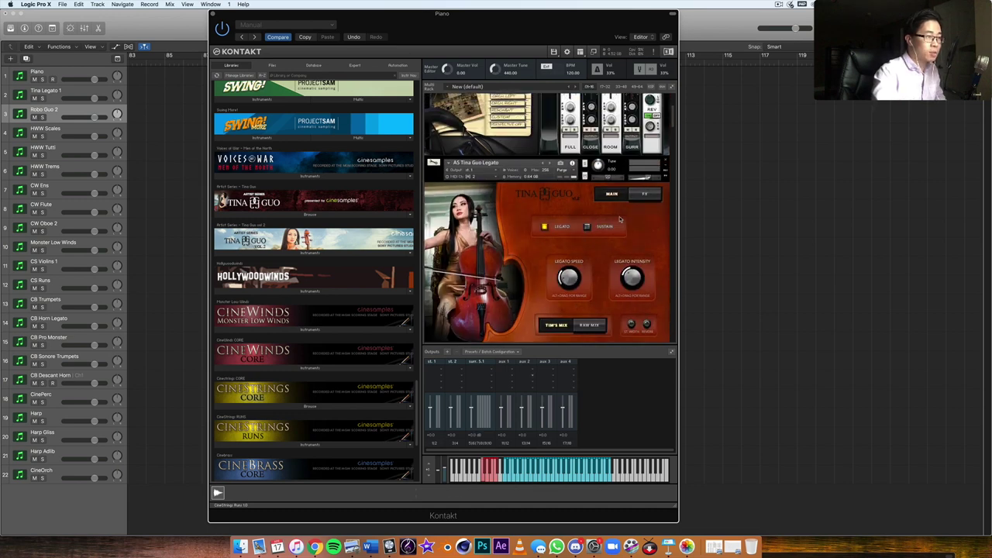
{"action": "scroll", "coordinate": [642, 226], "scroll_direction": "up", "scroll_amount": 10}
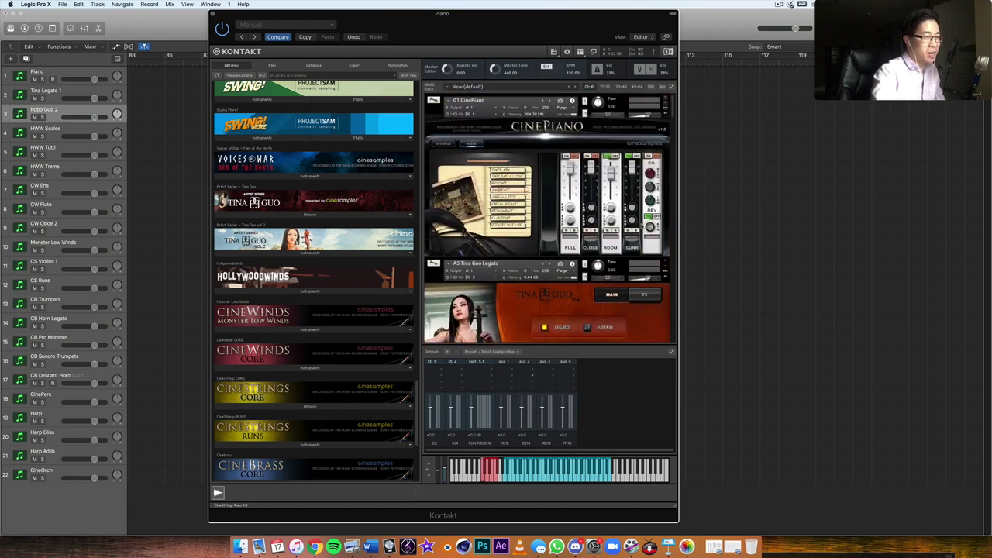
{"action": "scroll", "coordinate": [642, 225], "scroll_direction": "down", "scroll_amount": 8}
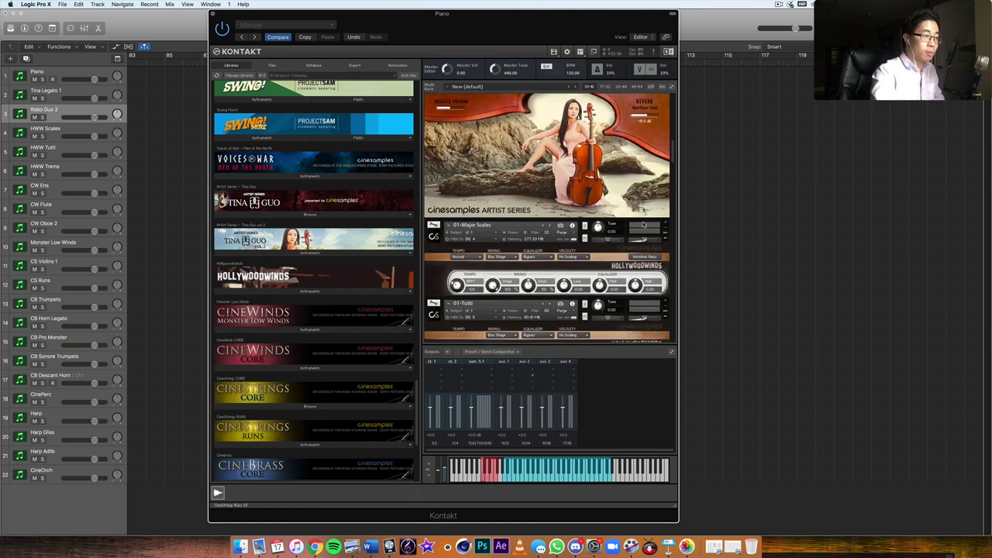
{"action": "scroll", "coordinate": [642, 226], "scroll_direction": "up", "scroll_amount": 5}
{"action": "scroll", "coordinate": [642, 226], "scroll_direction": "down", "scroll_amount": 10}
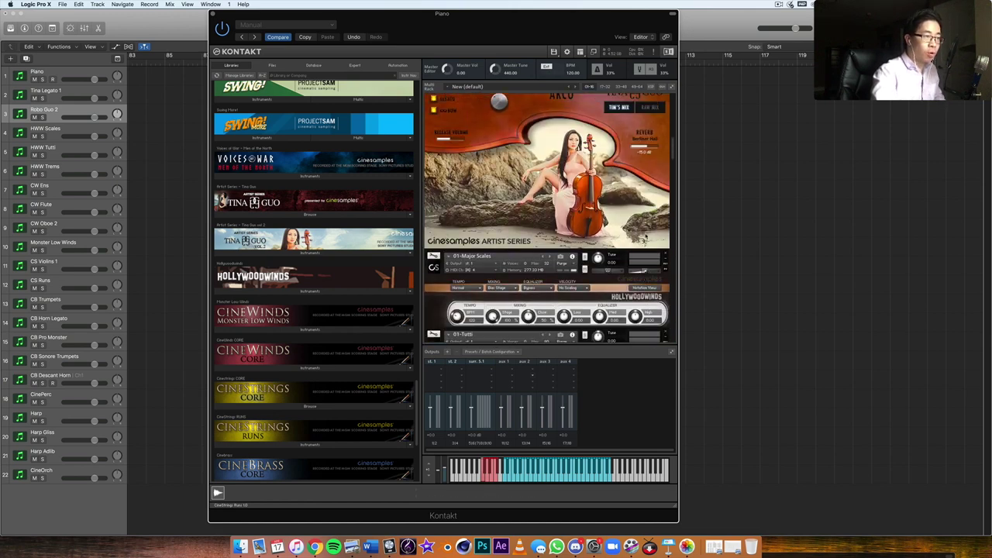
{"action": "scroll", "coordinate": [646, 237], "scroll_direction": "up", "scroll_amount": 3}
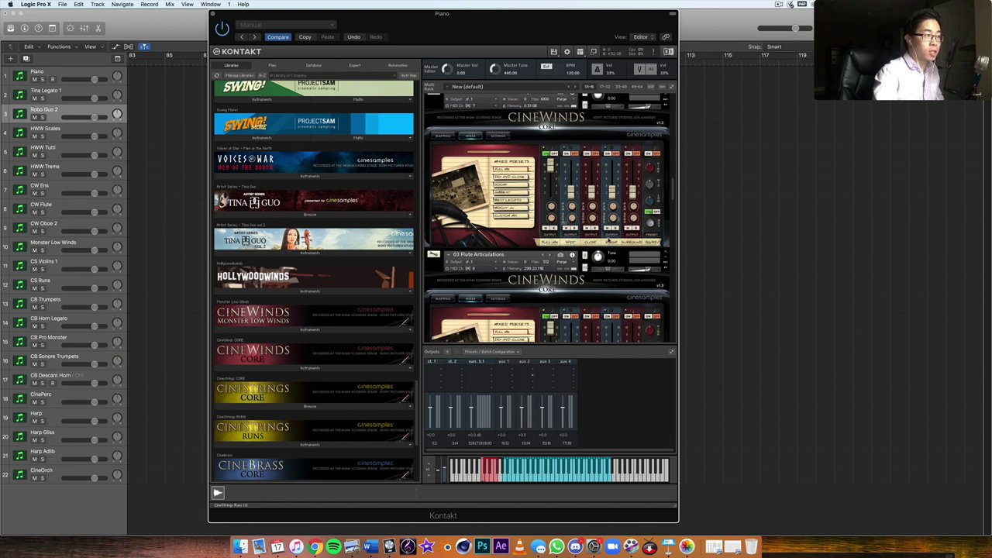
{"action": "scroll", "coordinate": [610, 240], "scroll_direction": "up", "scroll_amount": 3}
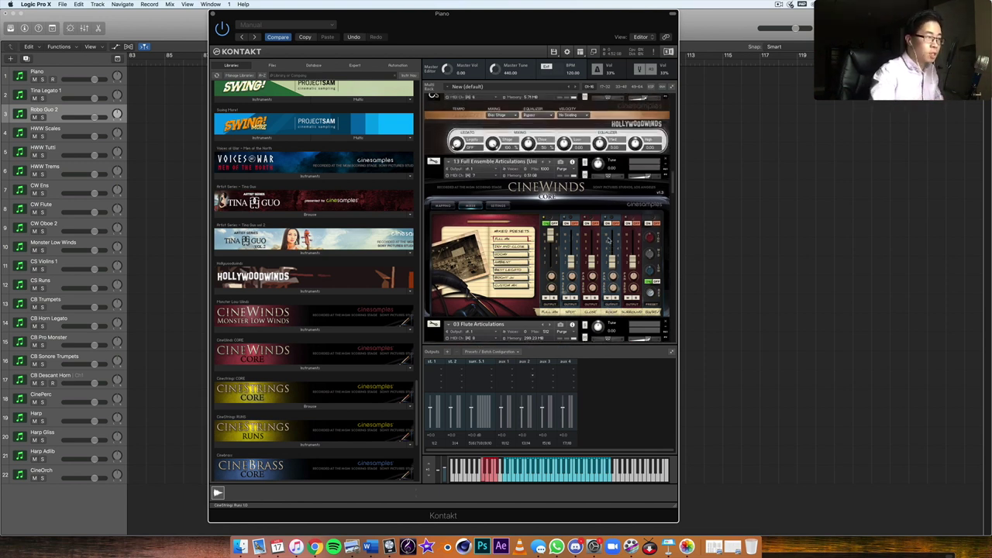
{"action": "scroll", "coordinate": [552, 239], "scroll_direction": "down", "scroll_amount": 5}
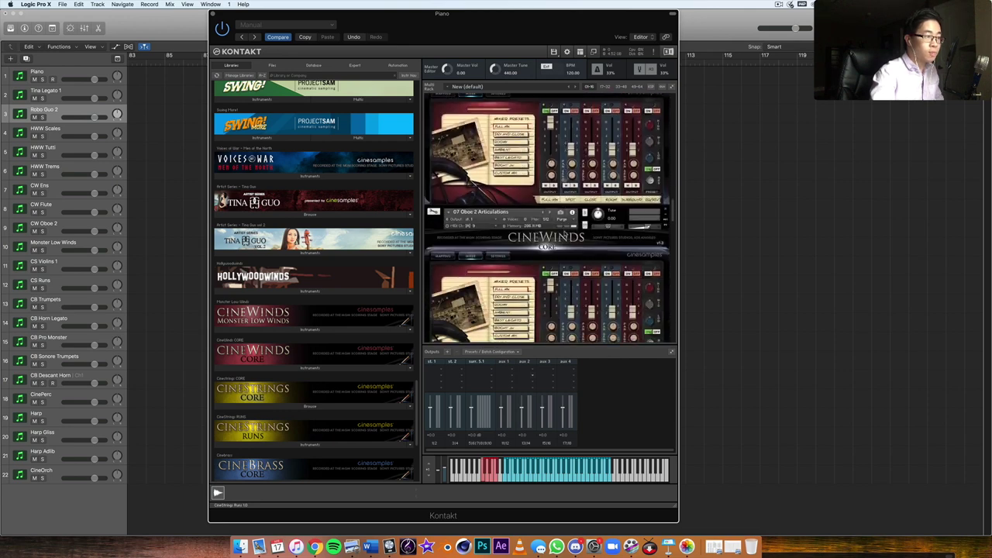
{"action": "scroll", "coordinate": [566, 234], "scroll_direction": "down", "scroll_amount": 2}
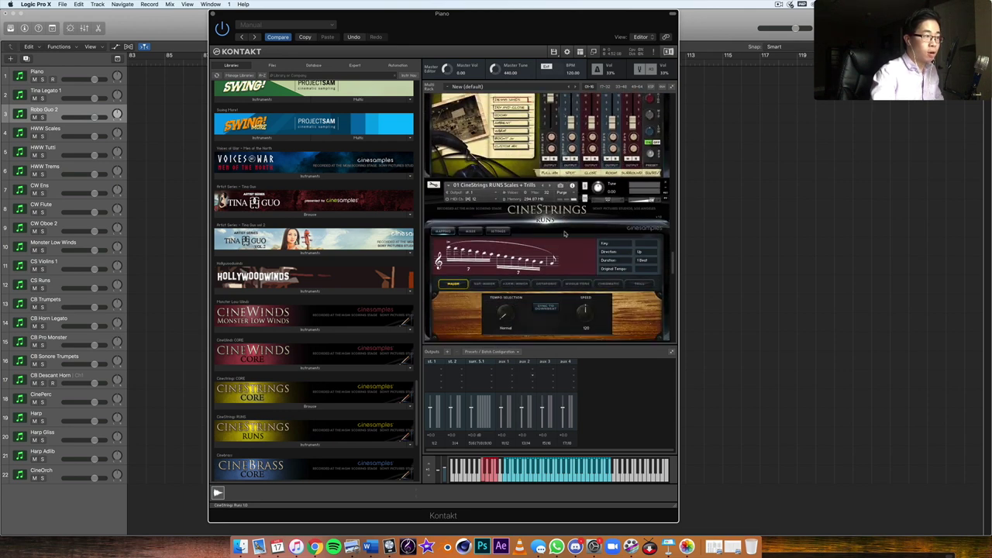
Check the output volume of the 03 Flute Articulations instrument in the rack.
{"action": "scroll", "coordinate": [566, 233], "scroll_direction": "up", "scroll_amount": 5}
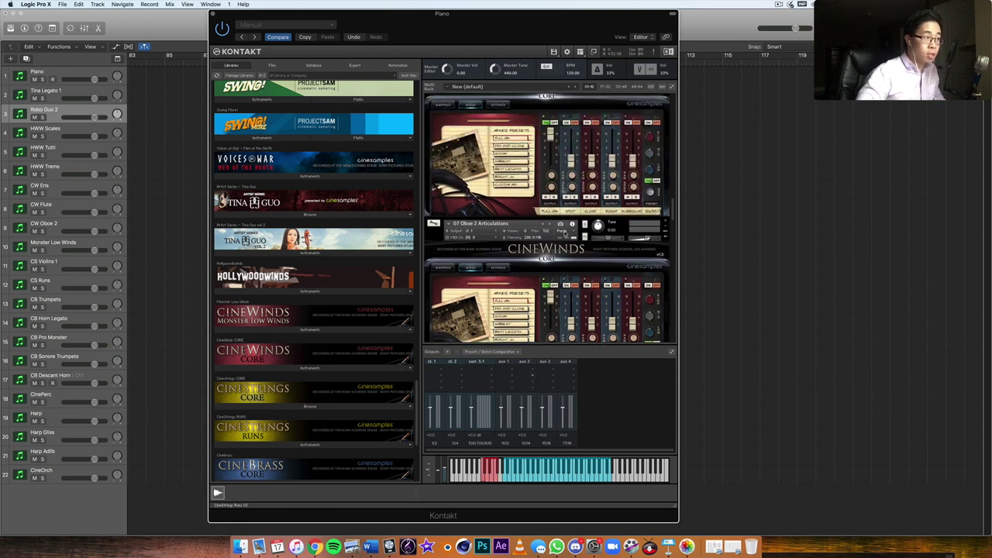
{"action": "scroll", "coordinate": [640, 244], "scroll_direction": "up", "scroll_amount": 3}
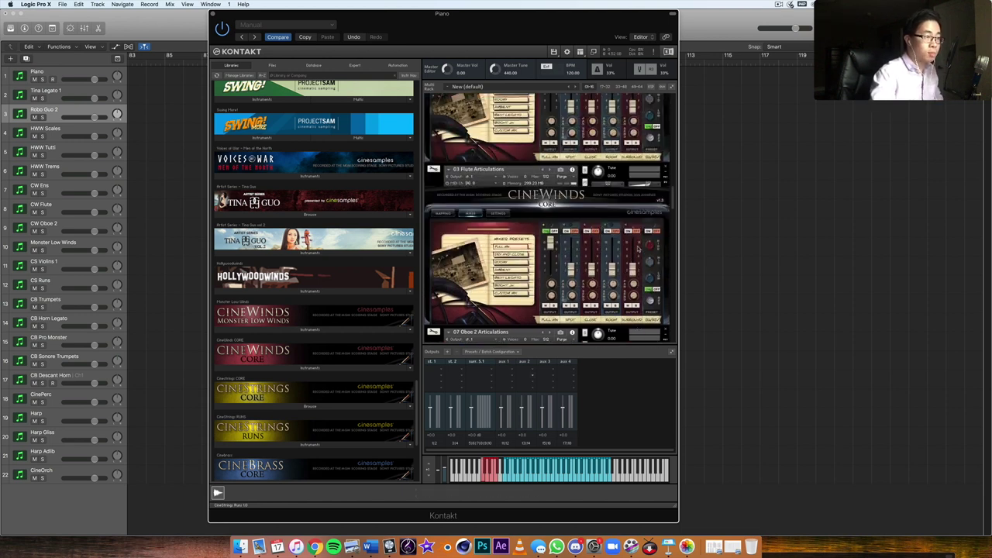
{"action": "left_click", "coordinate": [648, 185]}
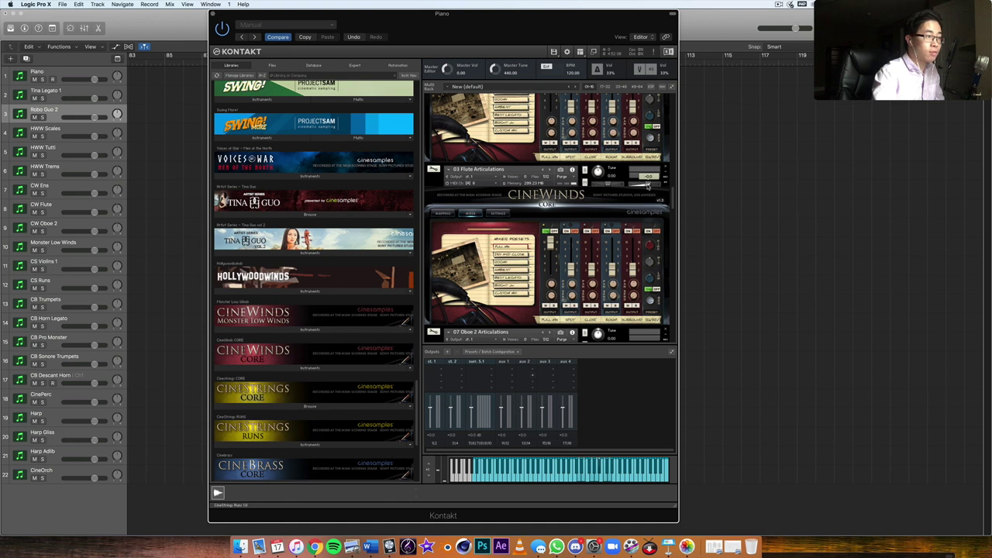
{"action": "mouse_move", "coordinate": [648, 184]}
{"action": "left_mouse_down"}
{"action": "mouse_move", "coordinate": [640, 189]}
{"action": "mouse_move", "coordinate": [648, 185]}
{"action": "left_mouse_up"}
Select the HWW Scales track and focus the HollywoodWinds 01-Major Scales instrument in the rack.
{"action": "scroll", "coordinate": [622, 260], "scroll_direction": "down", "scroll_amount": 10}
{"action": "scroll", "coordinate": [622, 261], "scroll_direction": "down", "scroll_amount": 15}
{"action": "scroll", "coordinate": [622, 260], "scroll_direction": "up", "scroll_amount": 15}
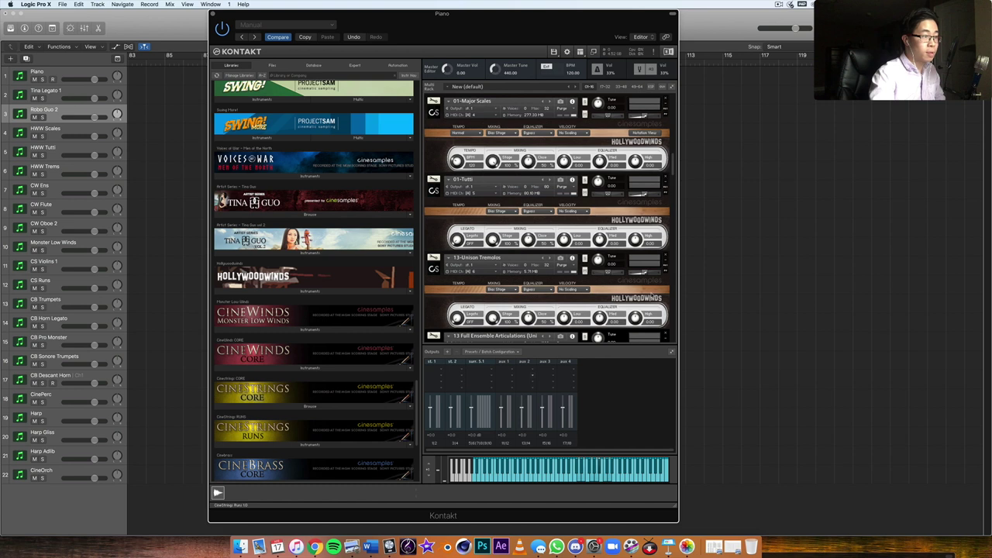
{"action": "scroll", "coordinate": [656, 294], "scroll_direction": "up", "scroll_amount": 2}
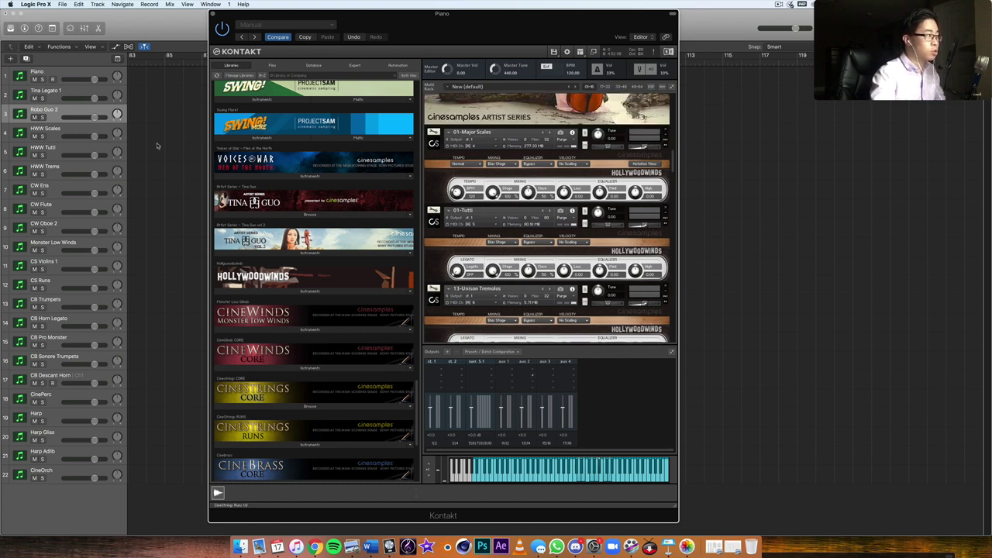
{"action": "left_click", "coordinate": [61, 132]}
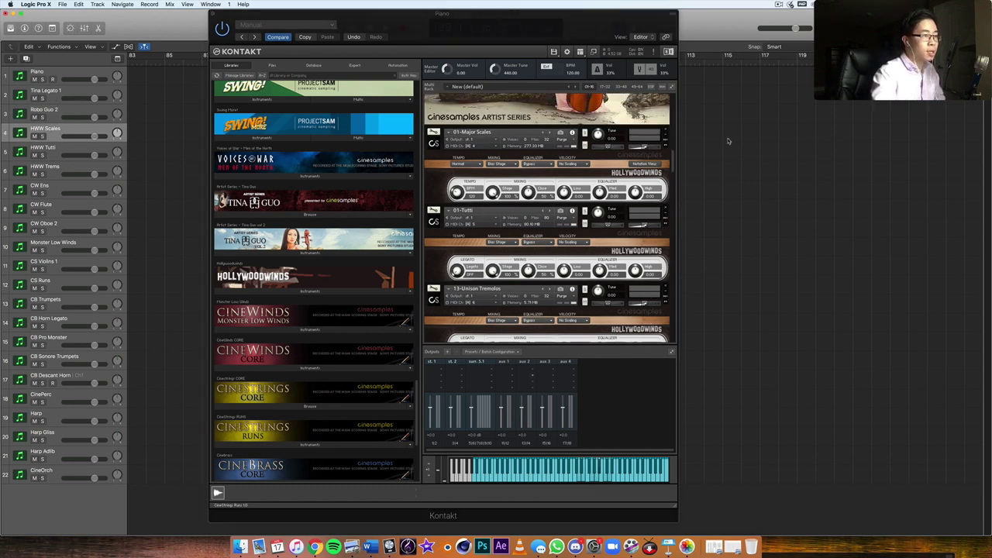
{"action": "left_click", "coordinate": [645, 147]}
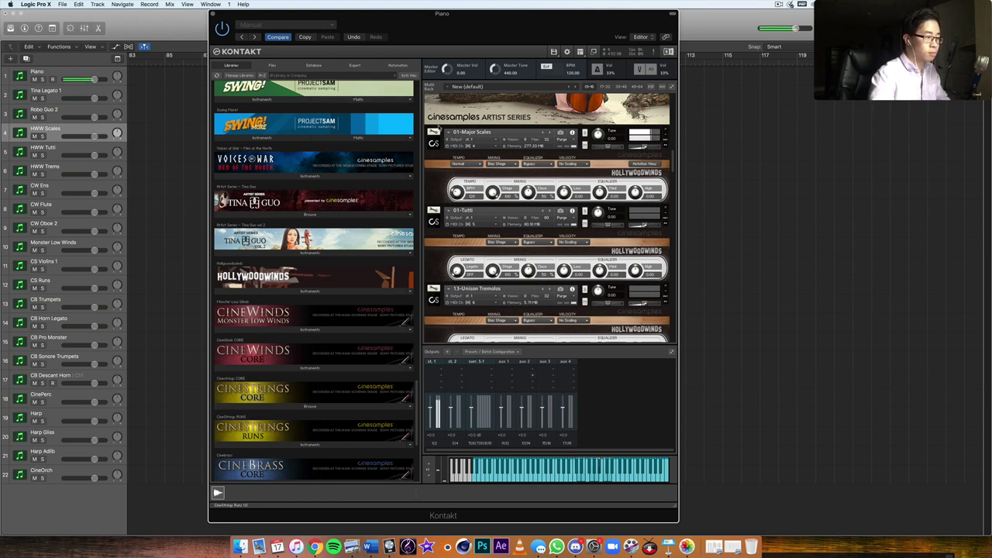
Select the 01-Major Scales instrument in the rack and trigger its red keyswitches on the on-screen keyboard.
{"action": "left_click", "coordinate": [462, 134]}
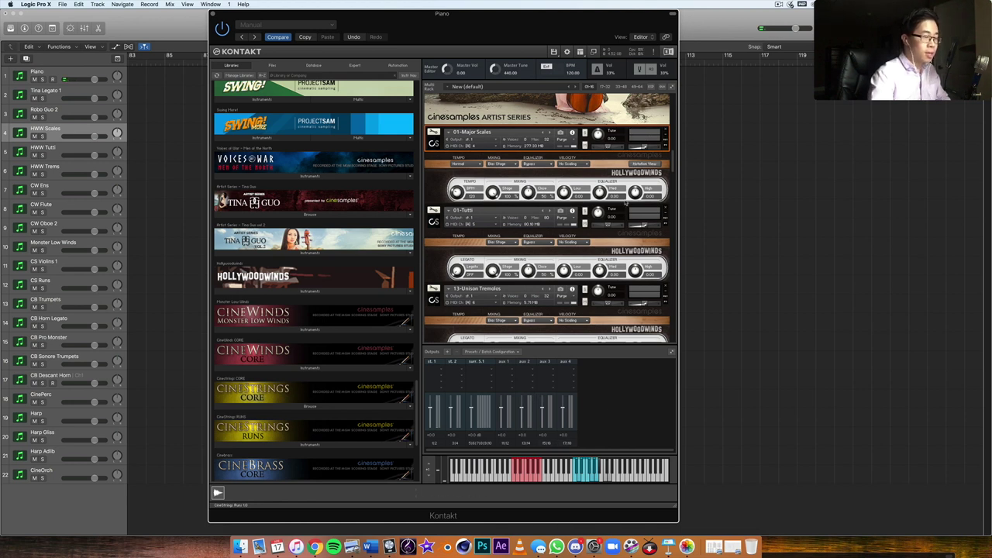
{"action": "left_click", "coordinate": [514, 470]}
{"action": "left_click", "coordinate": [523, 473]}
{"action": "left_click", "coordinate": [523, 473]}
{"action": "left_click", "coordinate": [524, 473]}
Open the HollywoodWinds library's Scales and Rips folder and audition notes in the playable range of 01-Major Scales.
{"action": "scroll", "coordinate": [298, 233], "scroll_direction": "up", "scroll_amount": 5}
{"action": "scroll", "coordinate": [298, 233], "scroll_direction": "down", "scroll_amount": 10}
{"action": "left_click", "coordinate": [245, 177]}
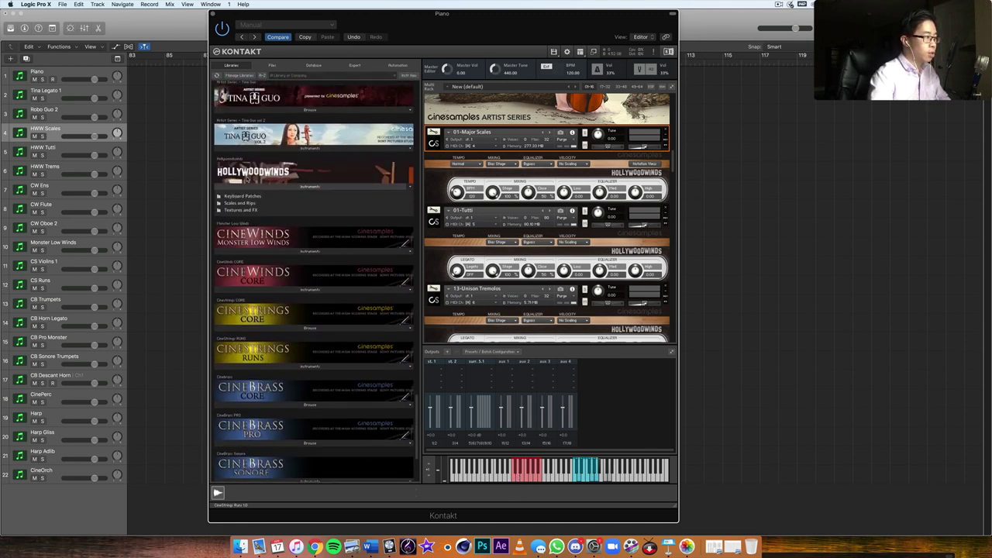
{"action": "left_click", "coordinate": [248, 203]}
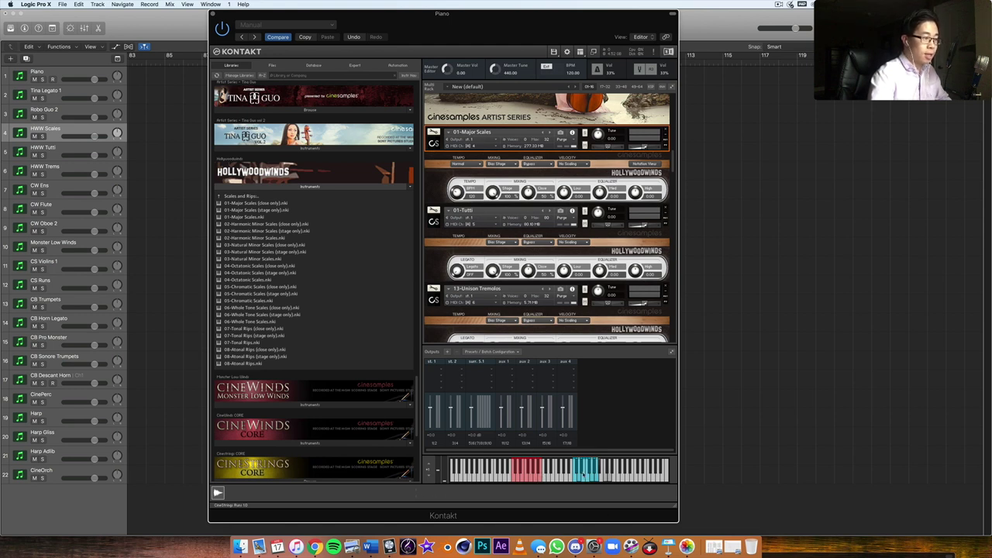
{"action": "left_click", "coordinate": [576, 481]}
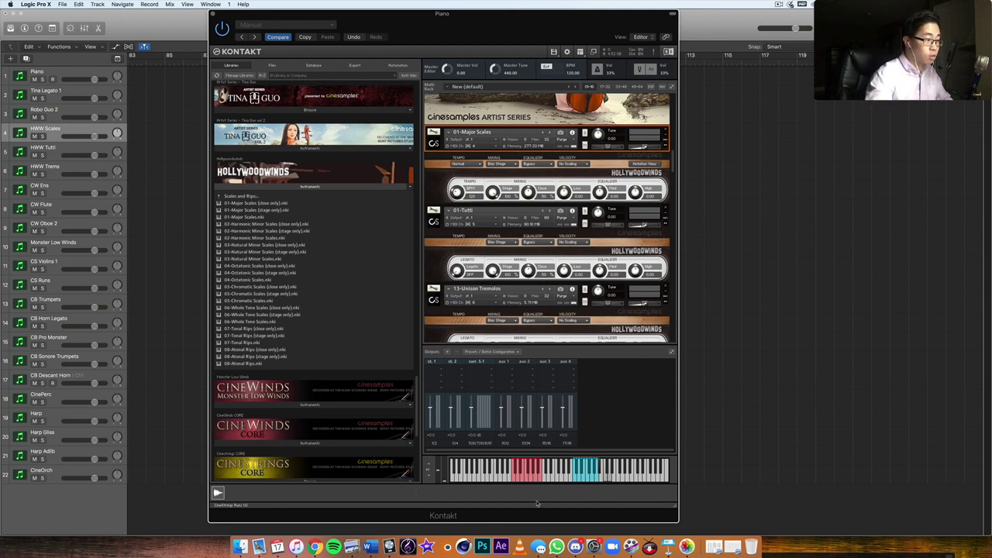
{"action": "left_click", "coordinate": [572, 479]}
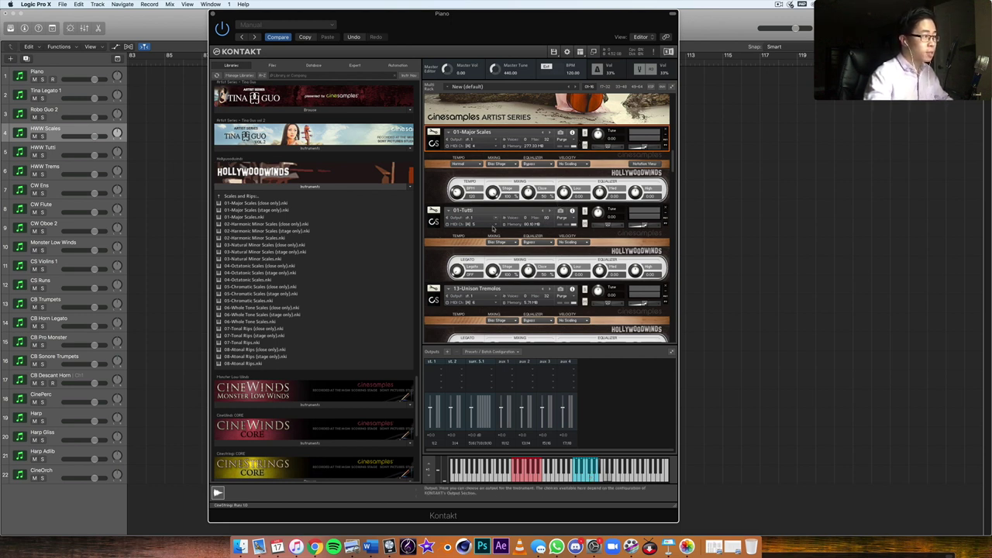
Select the HWW Tutti track and open the HollywoodWinds library's Keyboard Patches folder.
{"action": "left_click", "coordinate": [92, 147]}
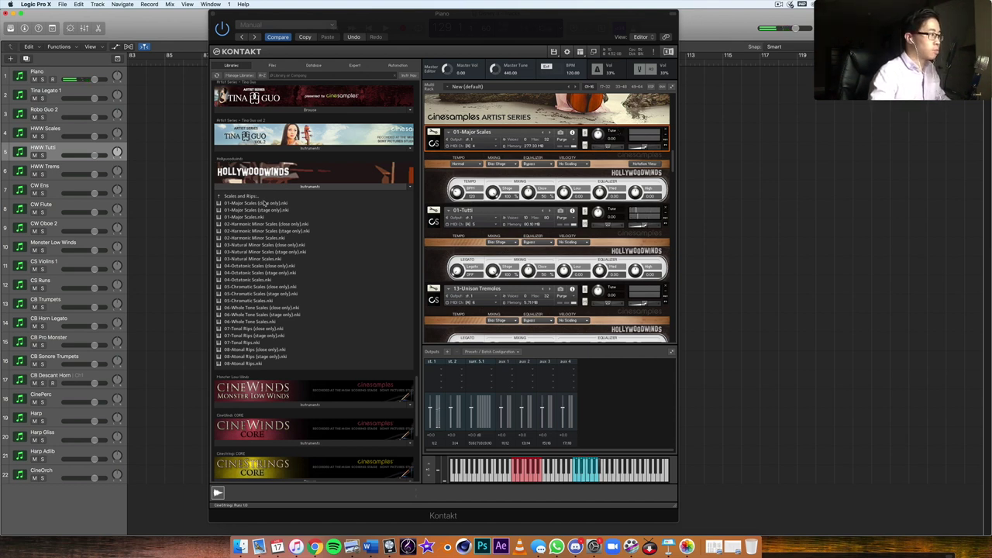
{"action": "left_click", "coordinate": [262, 197]}
{"action": "left_click", "coordinate": [256, 197]}
{"action": "scroll", "coordinate": [252, 202], "scroll_direction": "down", "scroll_amount": 1}
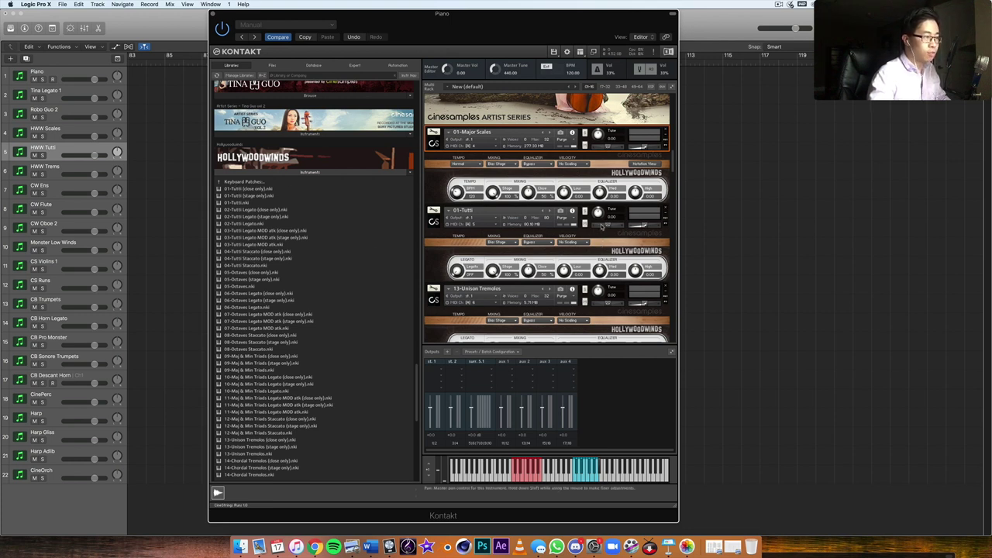
{"action": "scroll", "coordinate": [597, 230], "scroll_direction": "down", "scroll_amount": 3}
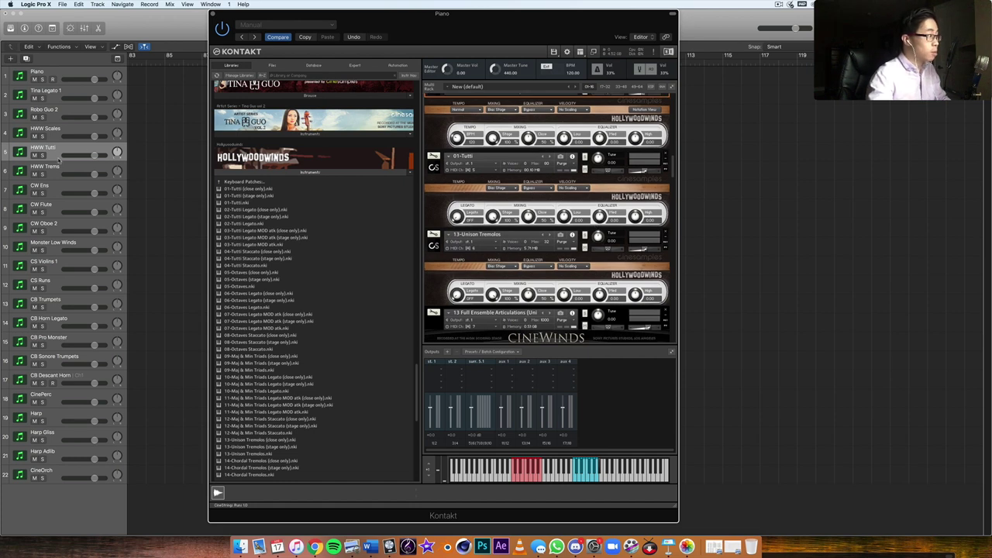
Select the HWW Trems track, focus the 13-Unison Tremolos instrument and play the lowest note of its range.
{"action": "key", "text": "Down"}
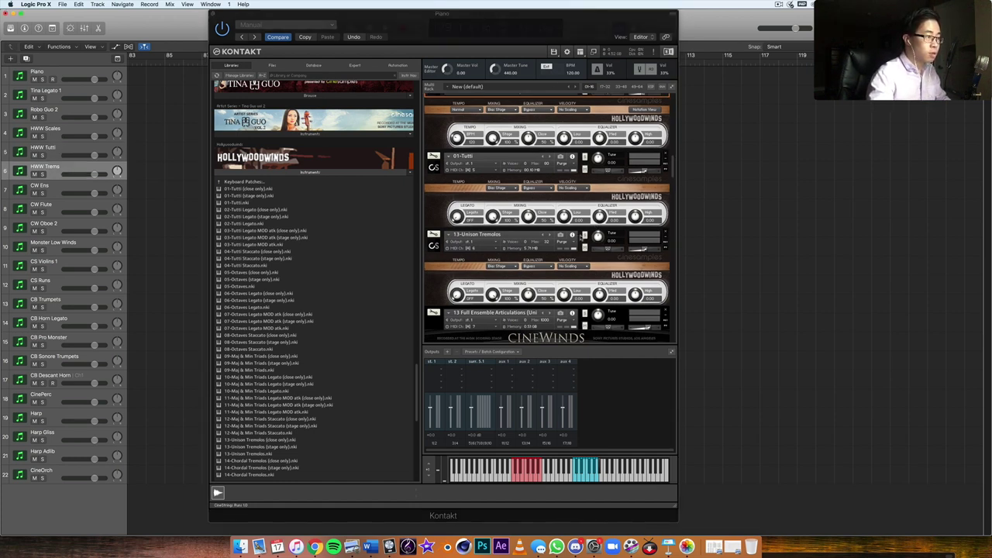
{"action": "left_click", "coordinate": [582, 236]}
{"action": "scroll", "coordinate": [585, 232], "scroll_direction": "down", "scroll_amount": 2}
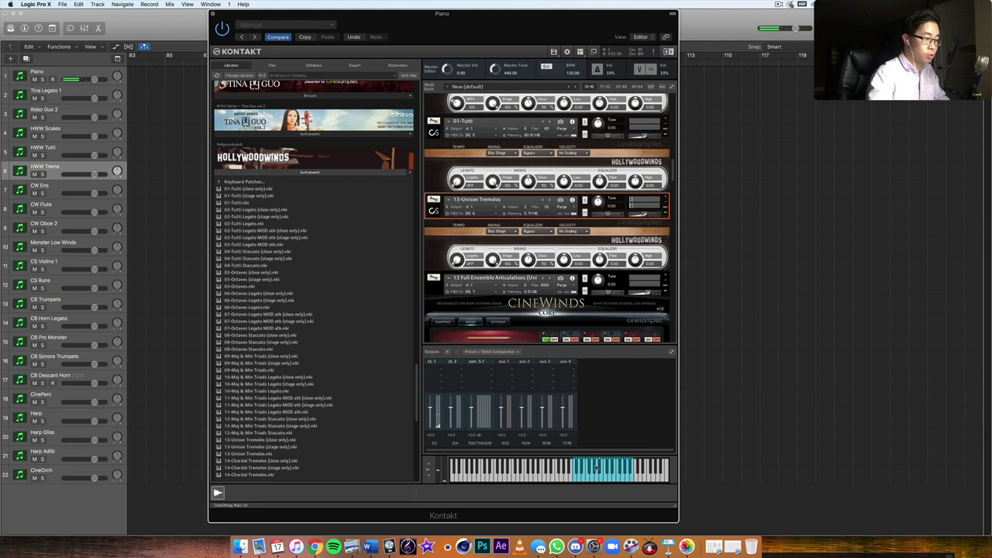
{"action": "left_click", "coordinate": [575, 476]}
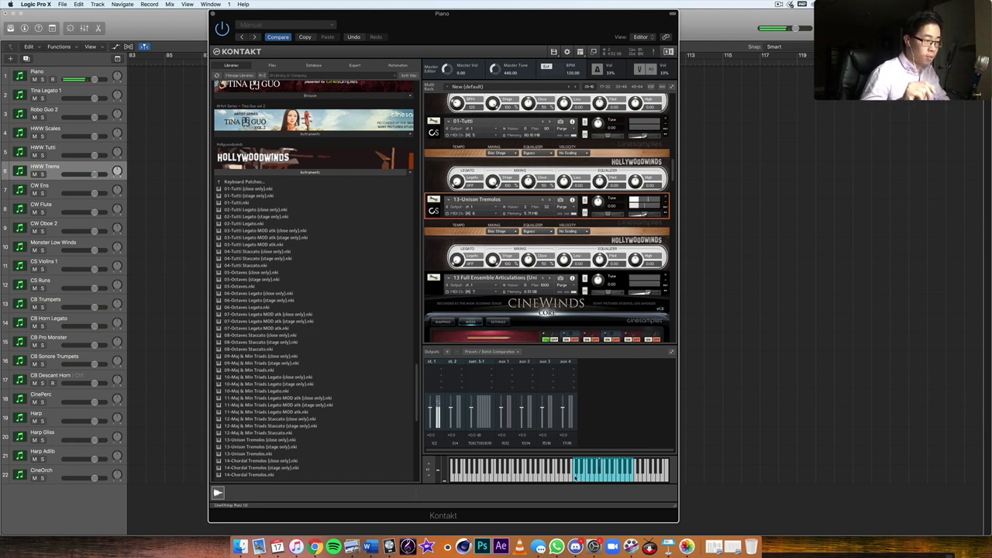
{"action": "left_click", "coordinate": [574, 476]}
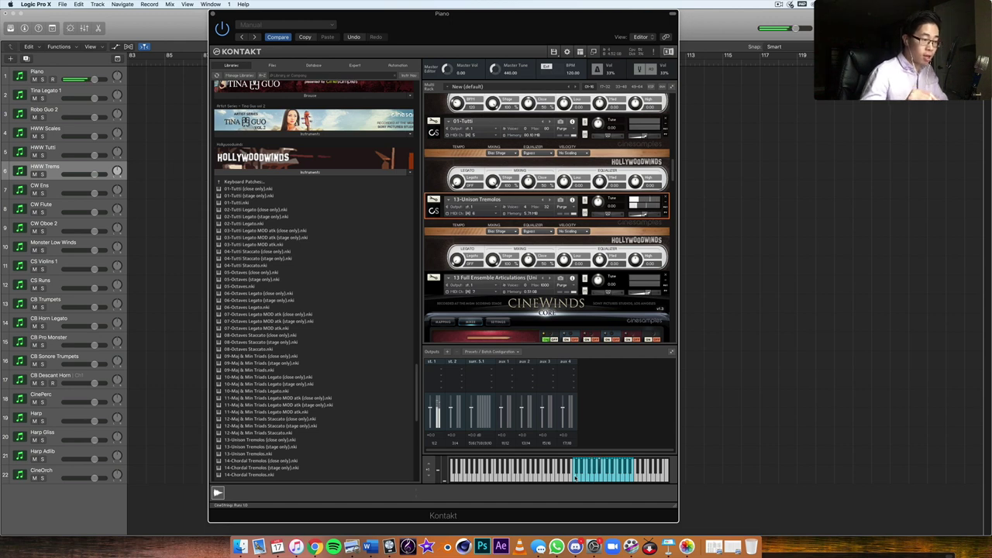
{"action": "left_click", "coordinate": [575, 476]}
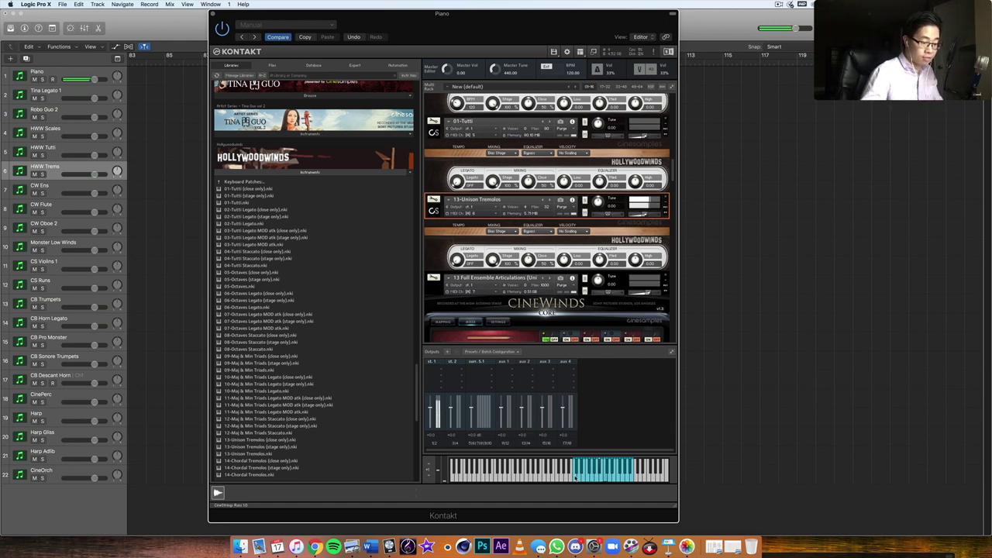
{"action": "left_click", "coordinate": [575, 477]}
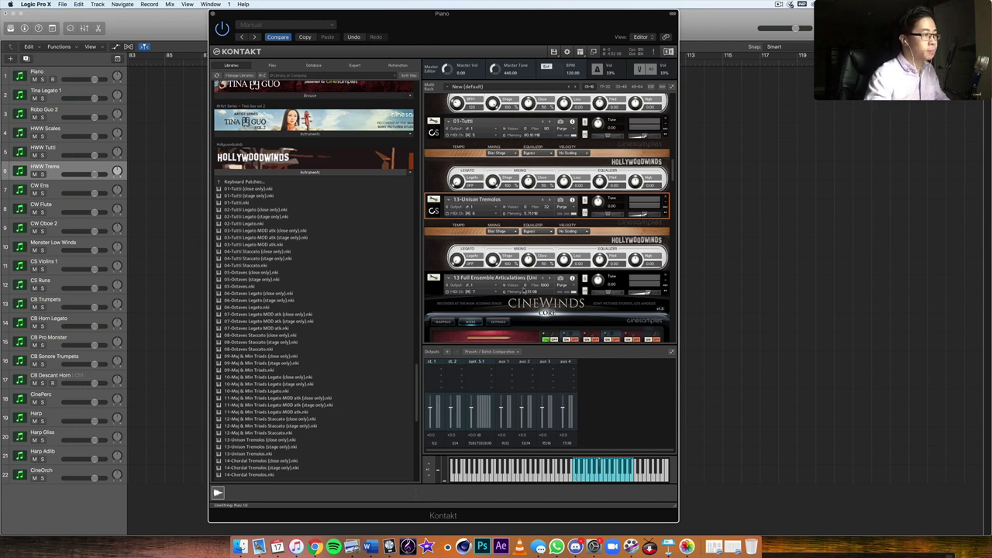
Collapse the HollywoodWinds library, select the CW Ens track and examine the microphone mixer of 13 Full Ensemble Articulations.
{"action": "scroll", "coordinate": [525, 291], "scroll_direction": "down", "scroll_amount": 3}
{"action": "left_click", "coordinate": [273, 171]}
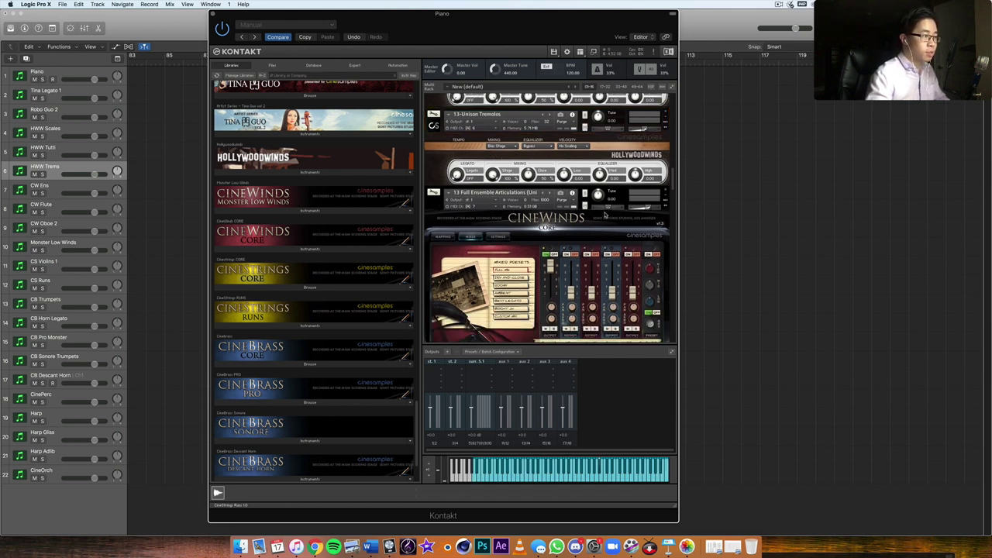
{"action": "scroll", "coordinate": [604, 215], "scroll_direction": "down", "scroll_amount": 1}
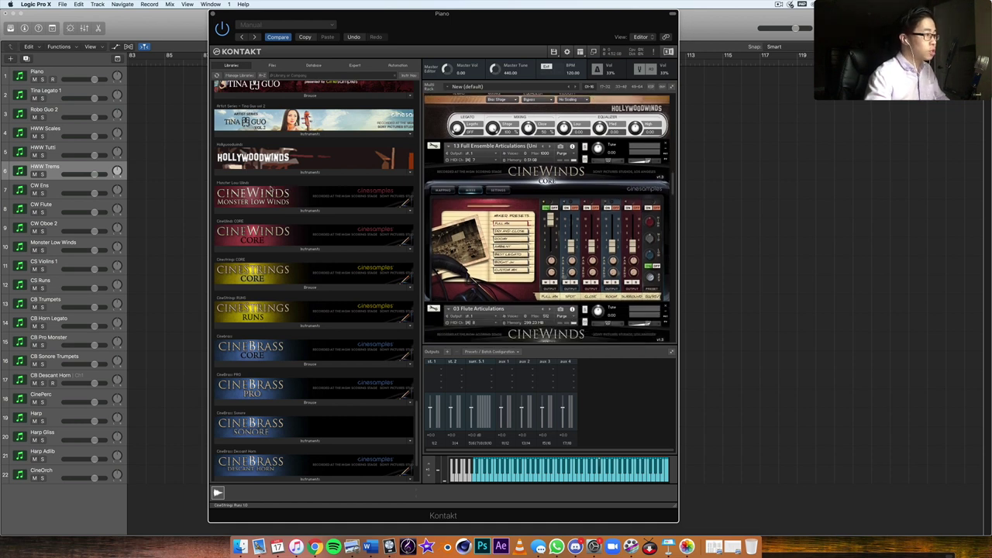
{"action": "left_click", "coordinate": [56, 192]}
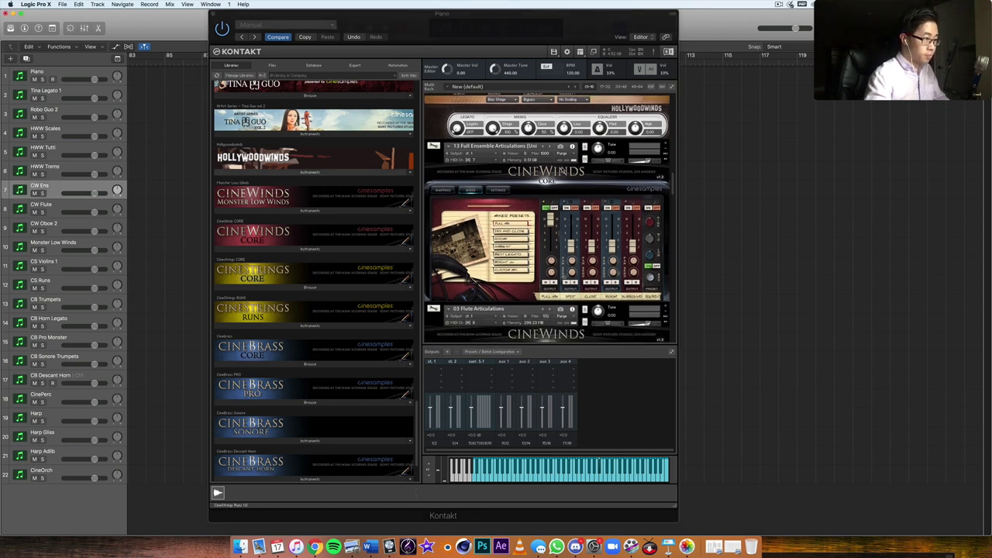
{"action": "scroll", "coordinate": [577, 189], "scroll_direction": "down", "scroll_amount": 1}
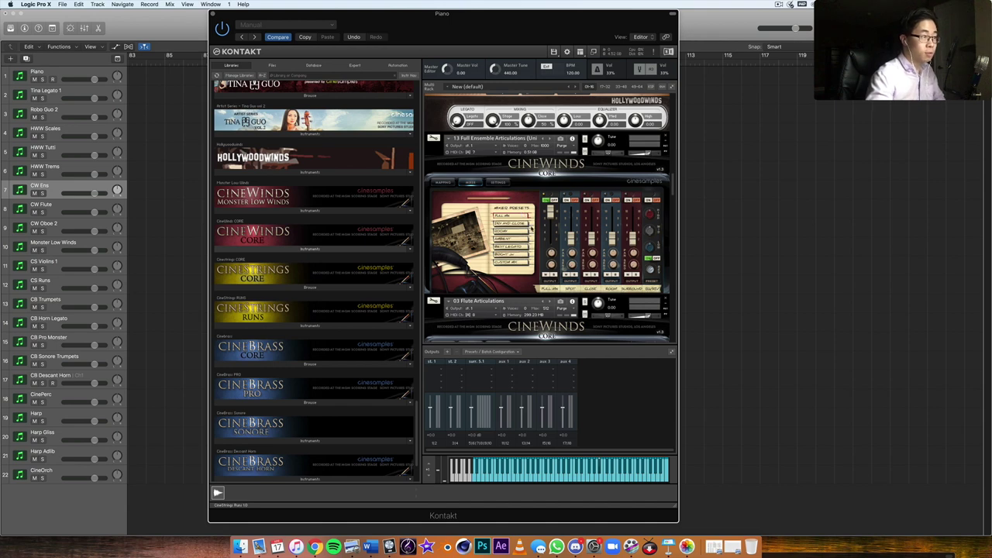
{"action": "scroll", "coordinate": [527, 202], "scroll_direction": "down", "scroll_amount": 1}
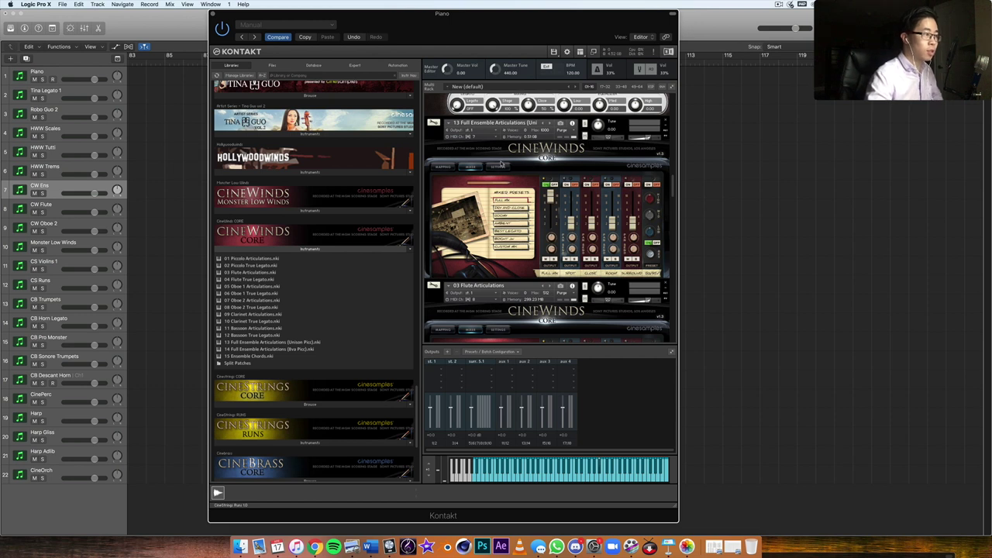
Set Sustain's Condition 1 to Pedal in the 13 Full Ensemble Articulations mapping and return to its mixer page.
{"action": "left_click", "coordinate": [500, 166]}
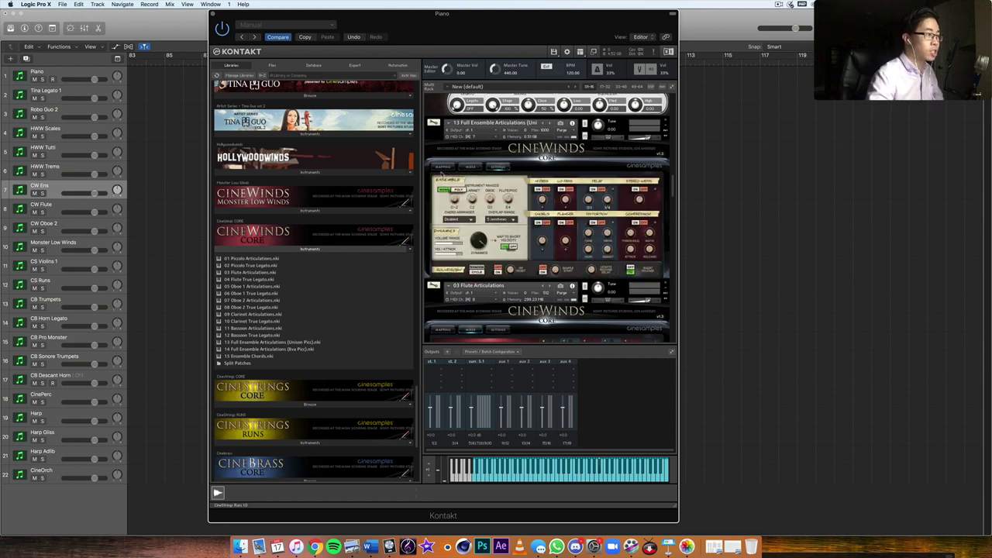
{"action": "left_click", "coordinate": [443, 168]}
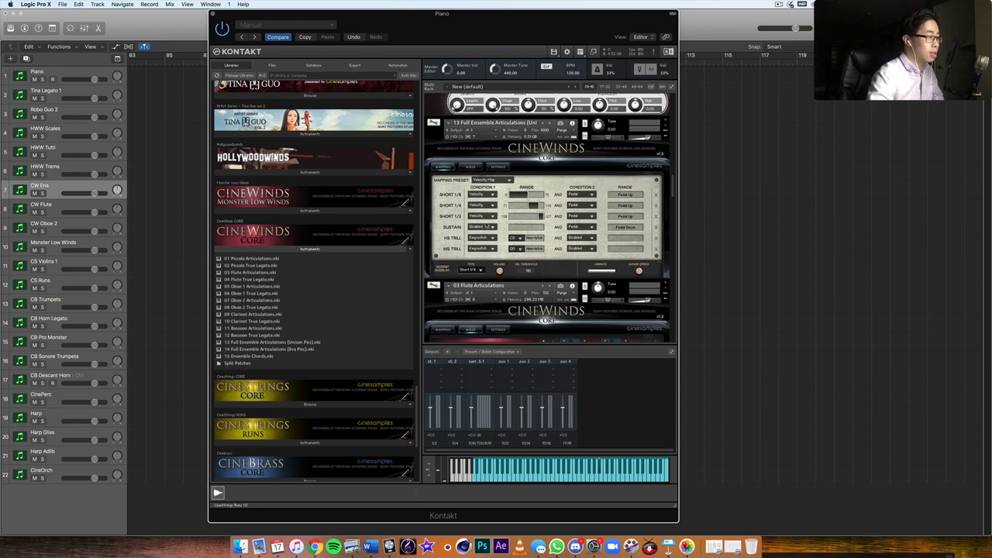
{"action": "left_click", "coordinate": [487, 228]}
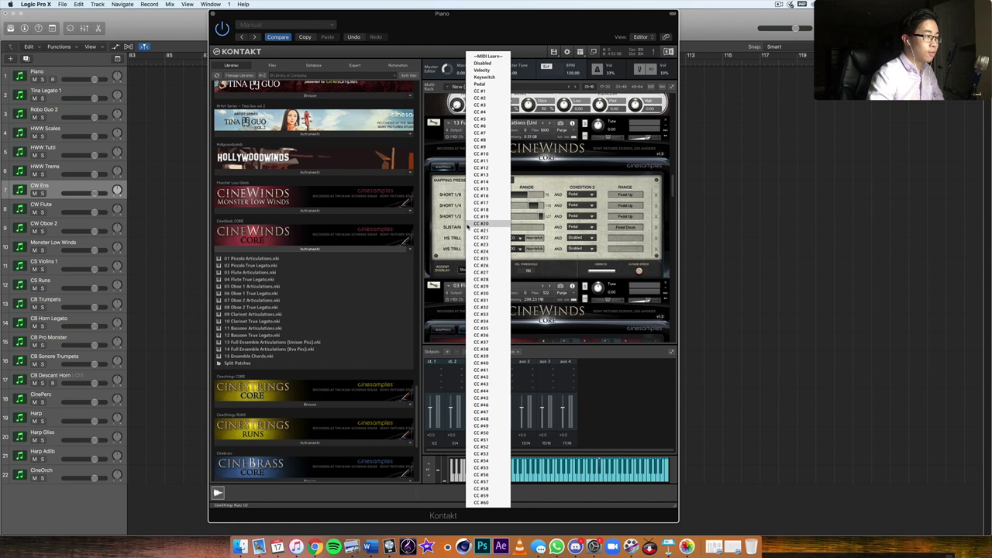
{"action": "left_click", "coordinate": [477, 83]}
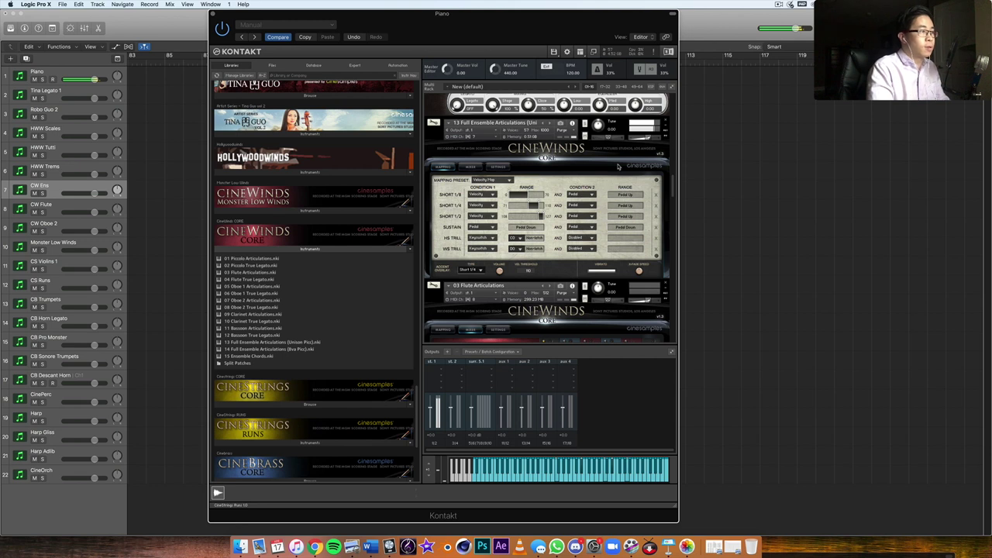
{"action": "left_click", "coordinate": [475, 167]}
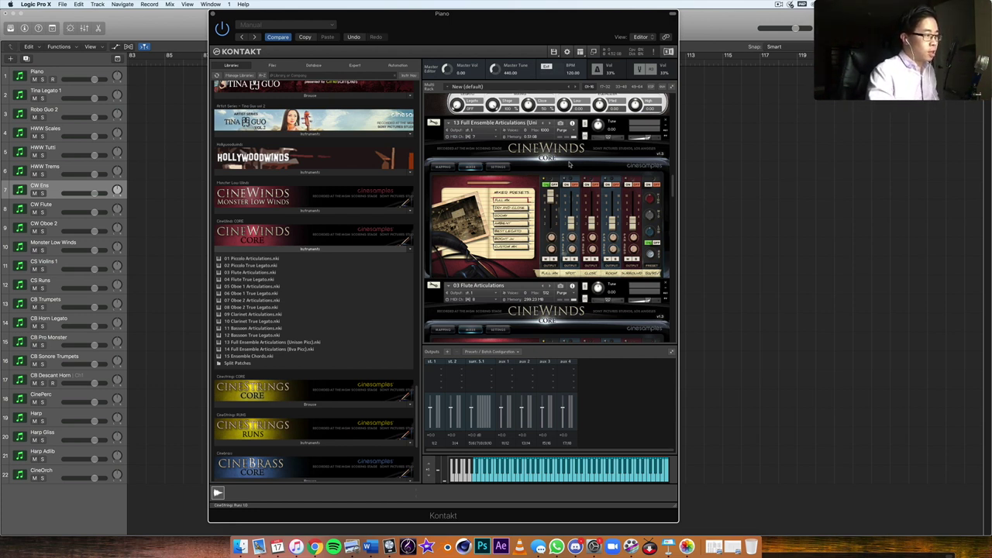
Select the CW Flute track and examine the legato and dynamics settings of 03 Flute Articulations.
{"action": "scroll", "coordinate": [570, 165], "scroll_direction": "down", "scroll_amount": 3}
{"action": "left_click", "coordinate": [39, 216]}
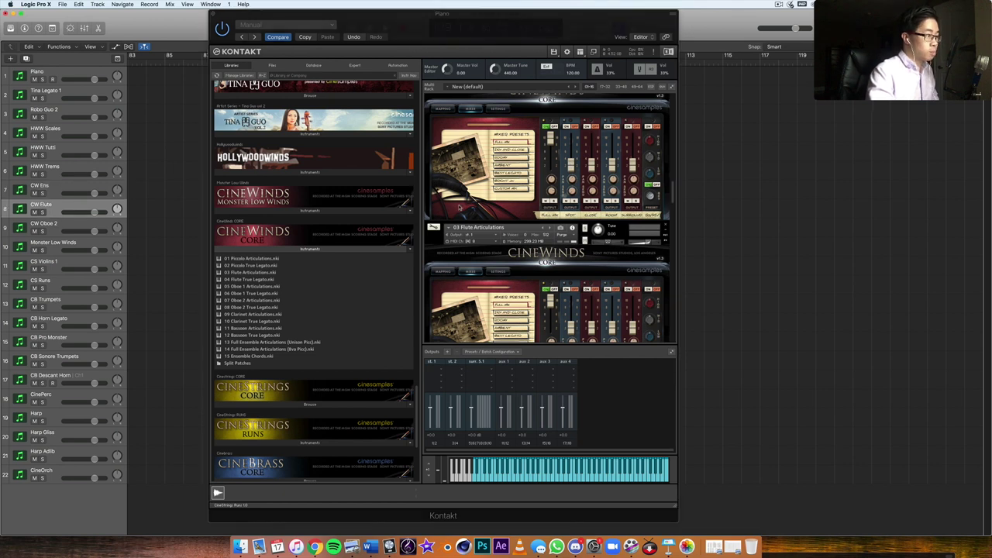
{"action": "scroll", "coordinate": [476, 211], "scroll_direction": "down", "scroll_amount": 1}
{"action": "scroll", "coordinate": [476, 211], "scroll_direction": "down", "scroll_amount": 2}
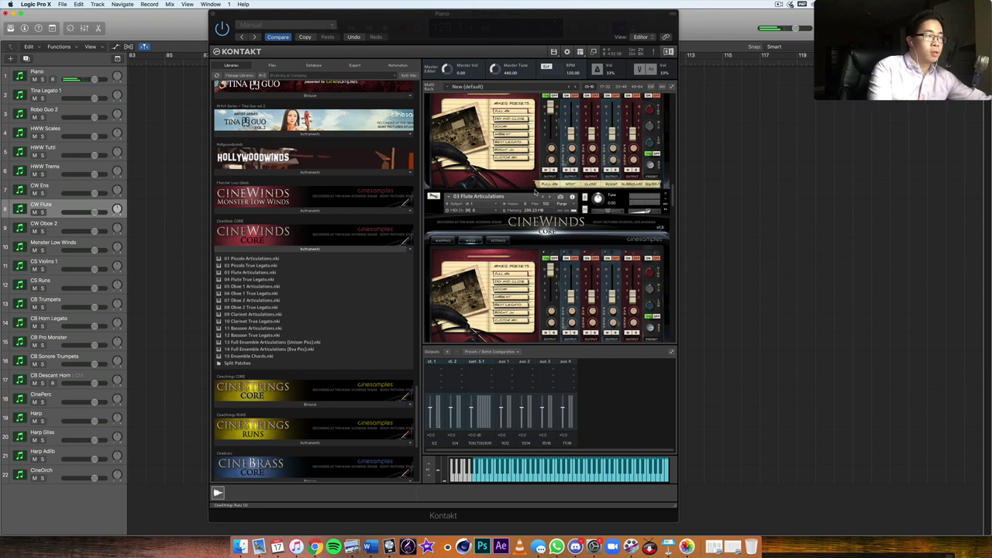
{"action": "left_click", "coordinate": [500, 241]}
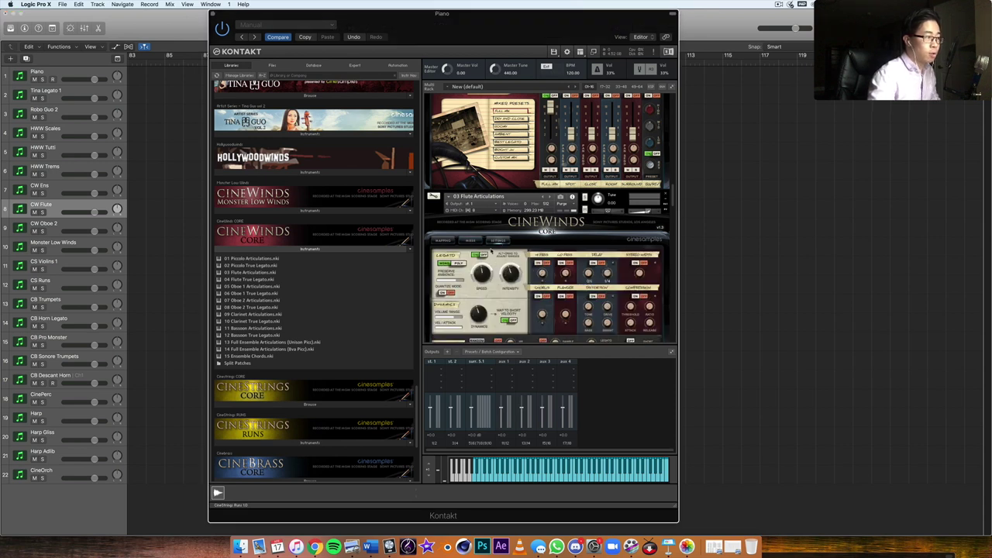
{"action": "scroll", "coordinate": [492, 250], "scroll_direction": "down", "scroll_amount": 1}
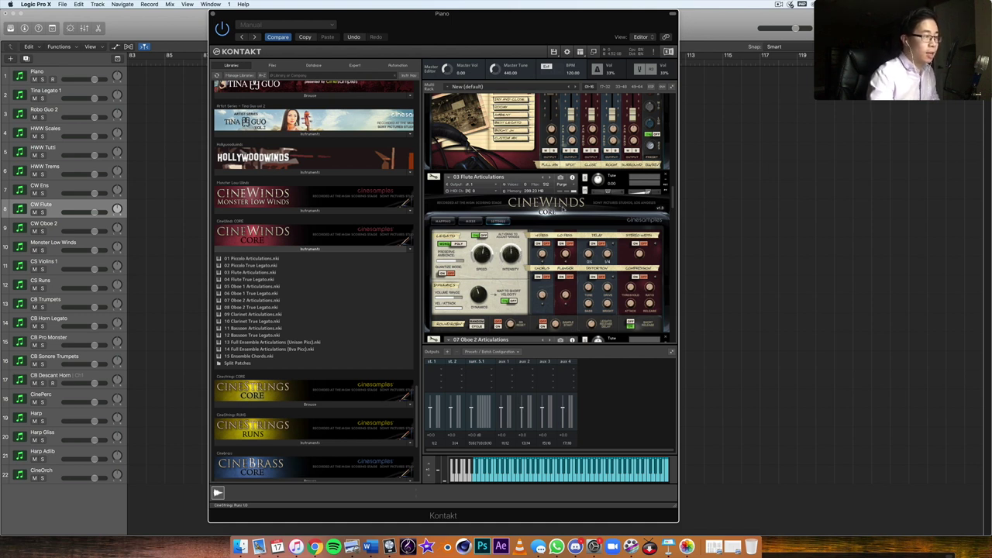
{"action": "scroll", "coordinate": [558, 223], "scroll_direction": "down", "scroll_amount": 3}
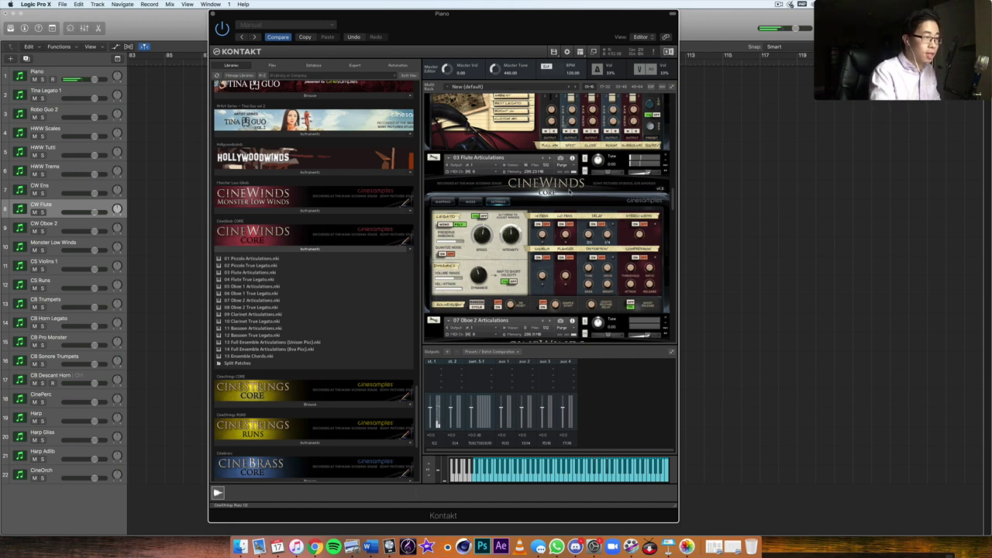
Focus the 03 Flute Articulations instrument to show its key ranges and return it to the mixer page.
{"action": "left_click", "coordinate": [579, 159]}
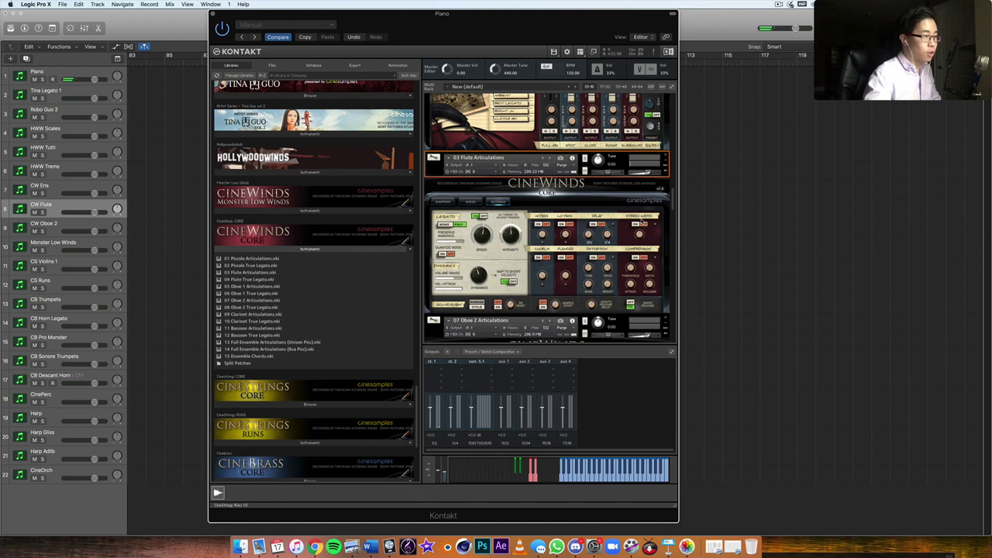
{"action": "scroll", "coordinate": [577, 231], "scroll_direction": "down", "scroll_amount": 2}
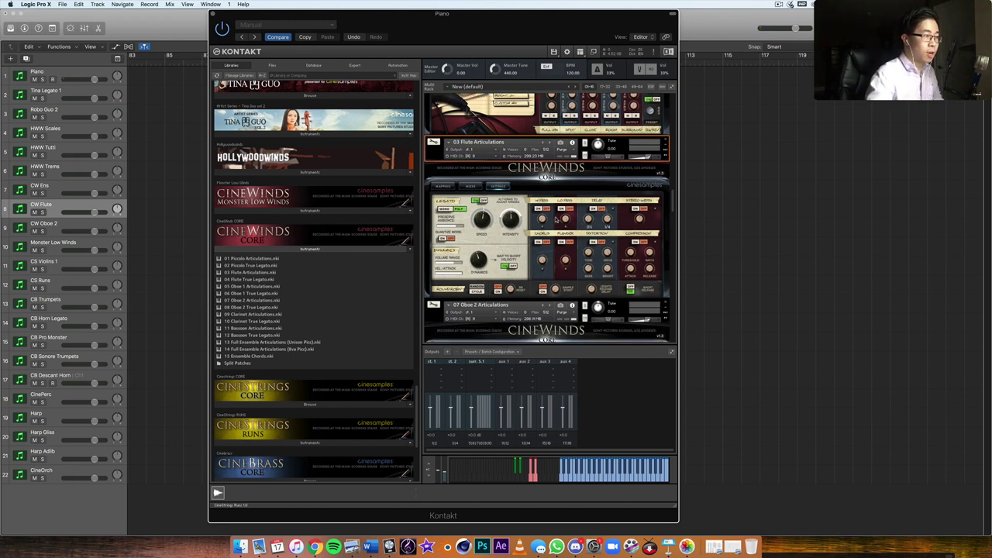
{"action": "left_click", "coordinate": [479, 189]}
Select the CW Oboe 2 track and show the 07 Oboe 2 Articulations instrument in the rack.
{"action": "scroll", "coordinate": [575, 193], "scroll_direction": "down", "scroll_amount": 5}
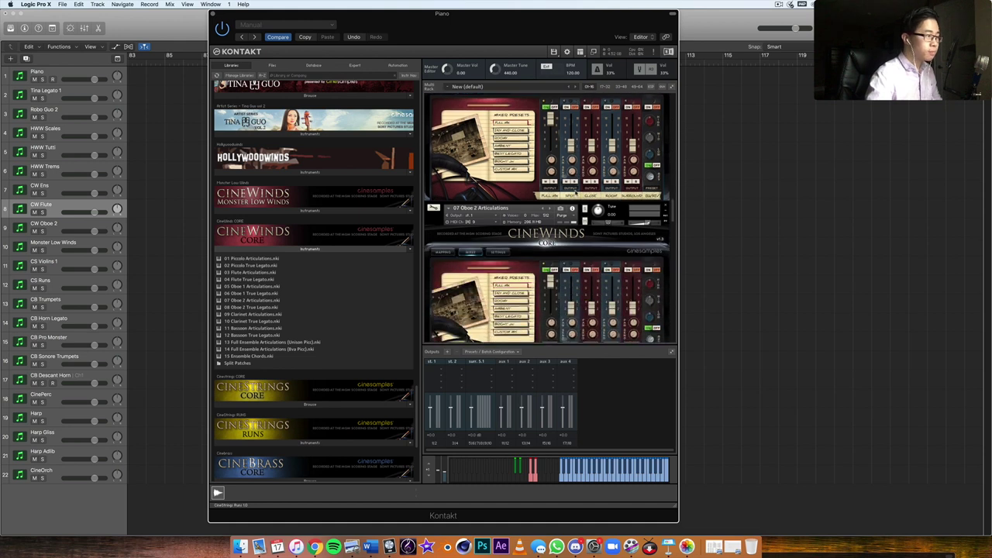
{"action": "scroll", "coordinate": [577, 194], "scroll_direction": "down", "scroll_amount": 4}
{"action": "left_click", "coordinate": [62, 226]}
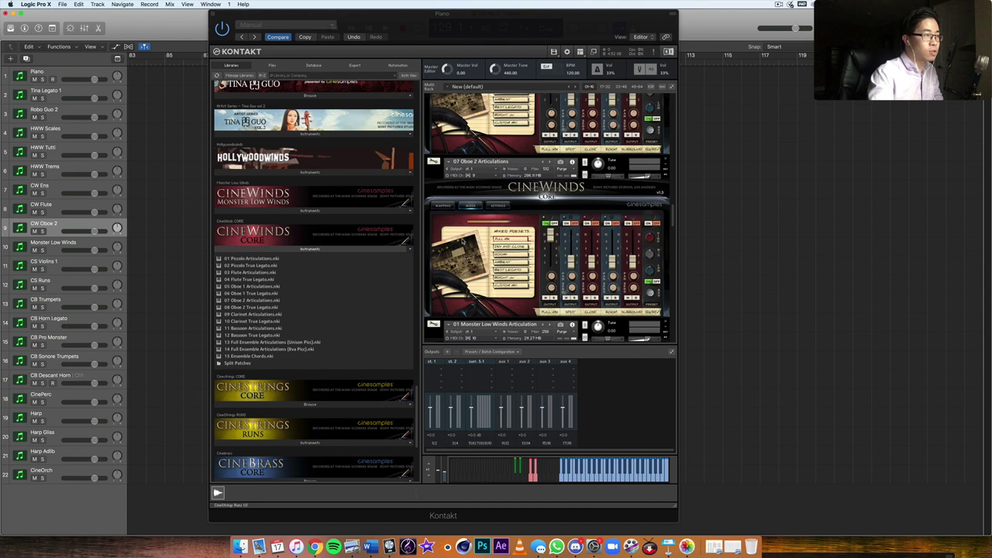
Show the 01 Monster Low Winds Articulation instrument's mixer and select the Monster Low Winds track.
{"action": "scroll", "coordinate": [509, 238], "scroll_direction": "down", "scroll_amount": 3}
{"action": "scroll", "coordinate": [509, 239], "scroll_direction": "down", "scroll_amount": 1}
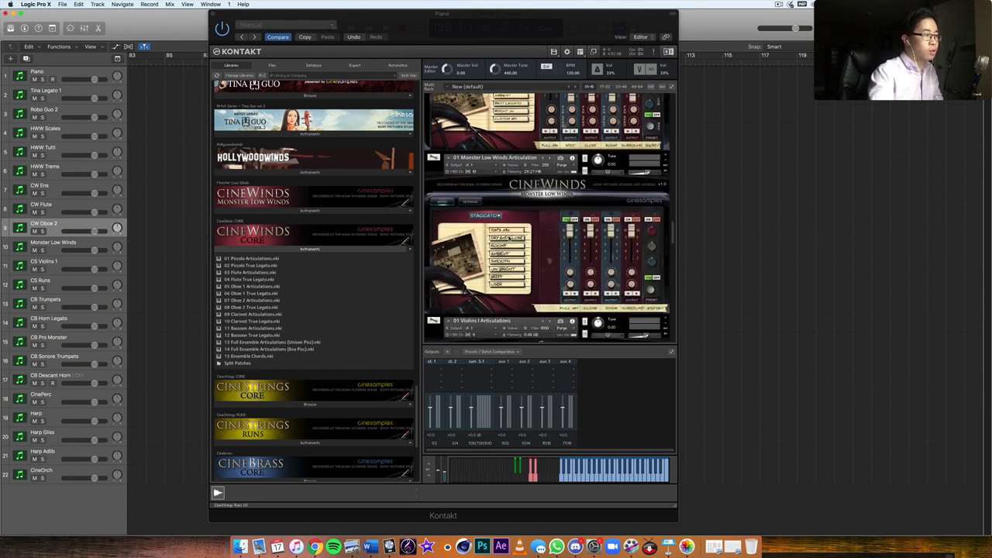
{"action": "key", "text": "Down"}
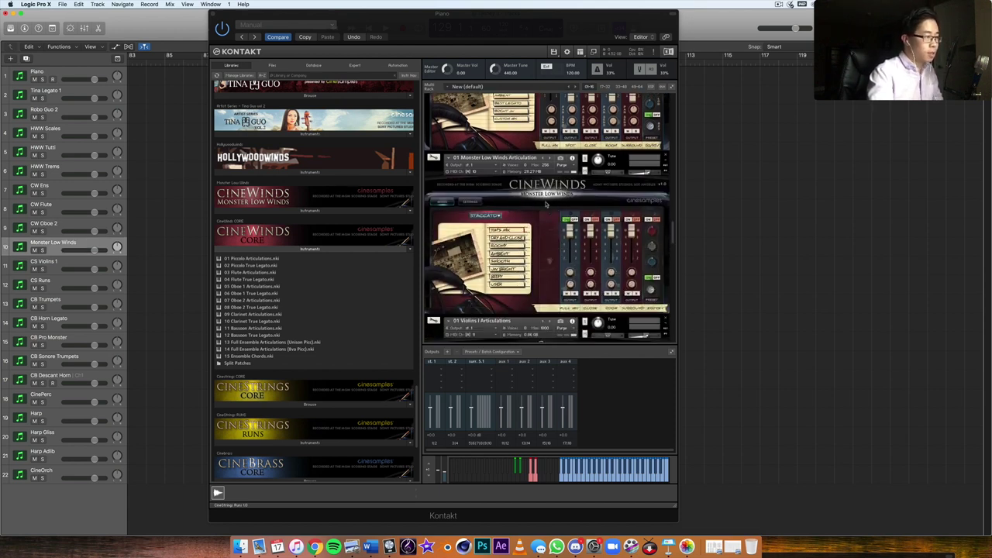
Collapse the CineWinds CORE patch list and show the instrument patches of the CineWinds Monster Low Winds library.
{"action": "left_click", "coordinate": [322, 249]}
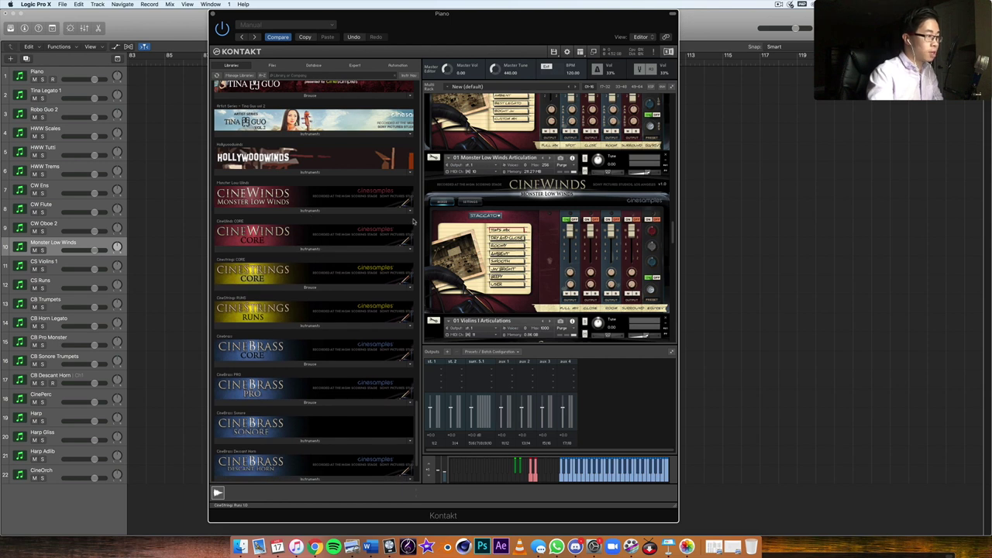
{"action": "left_click", "coordinate": [309, 210]}
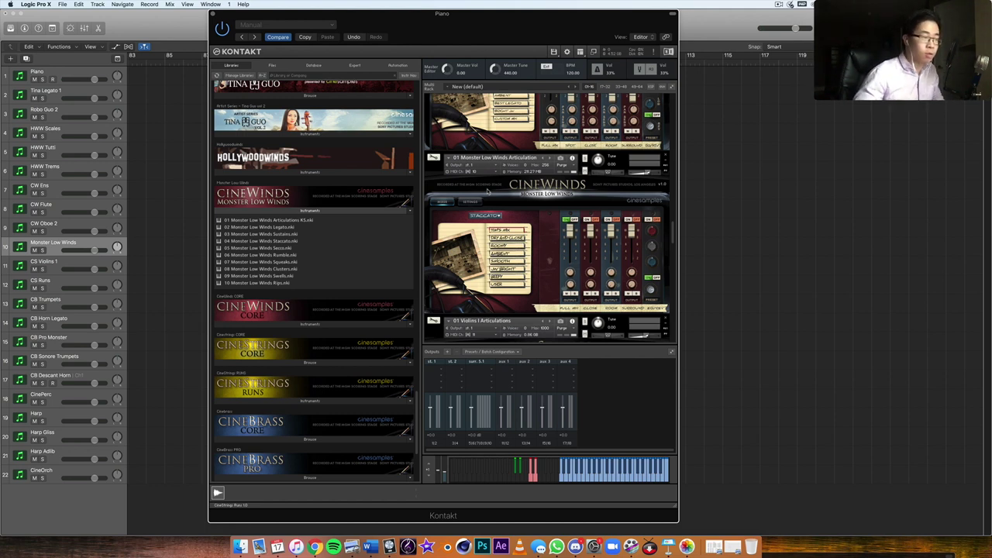
Select the CS Violins 1 track, examine the settings page of 01 Violins I Articulations and return the instrument to its mixer page.
{"action": "scroll", "coordinate": [553, 200], "scroll_direction": "down", "scroll_amount": 5}
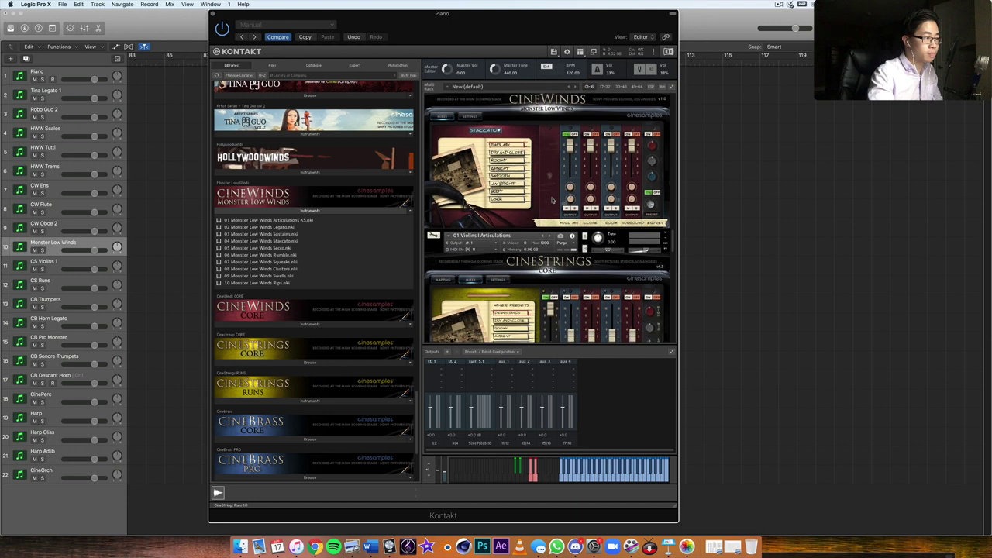
{"action": "scroll", "coordinate": [553, 200], "scroll_direction": "down", "scroll_amount": 2}
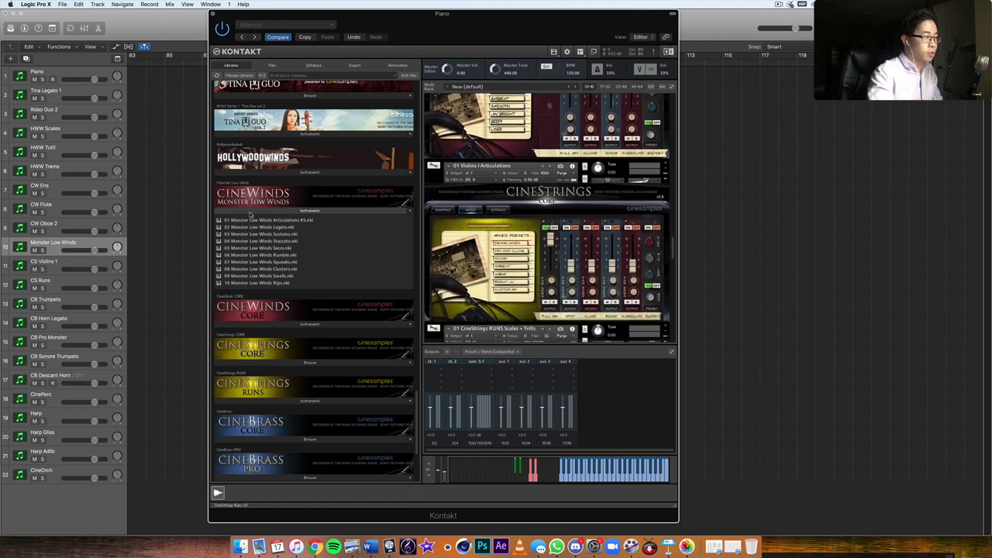
{"action": "left_click", "coordinate": [54, 264]}
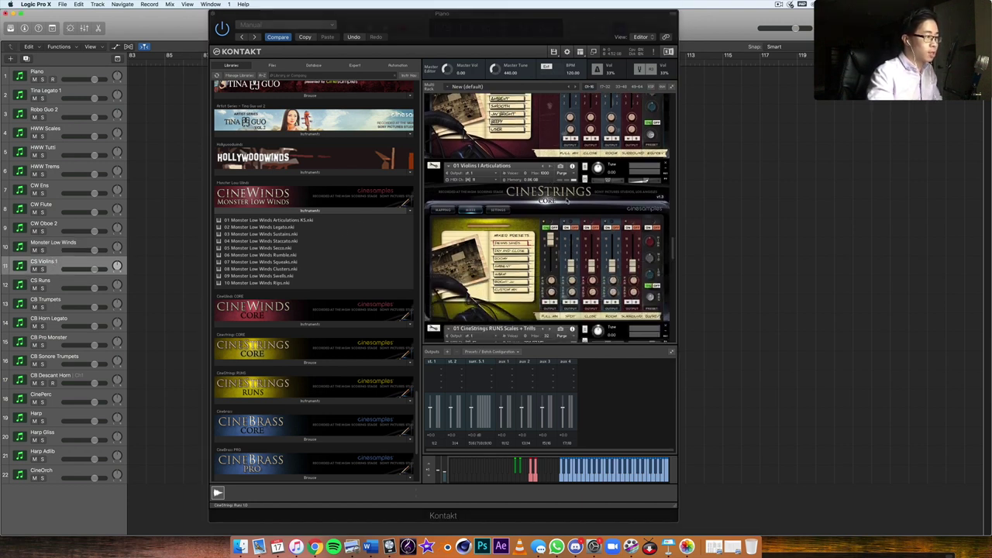
{"action": "scroll", "coordinate": [549, 205], "scroll_direction": "down", "scroll_amount": 3}
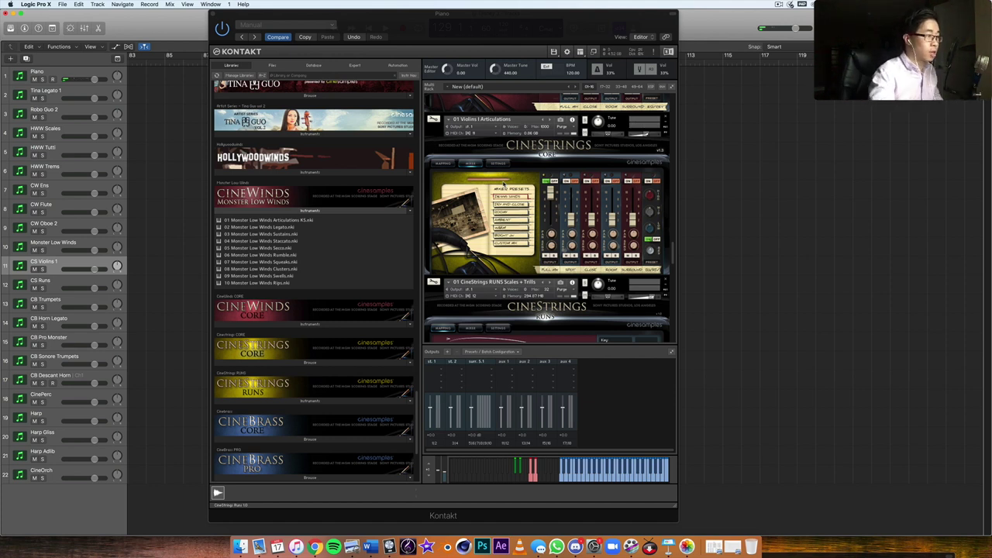
{"action": "left_click", "coordinate": [498, 164]}
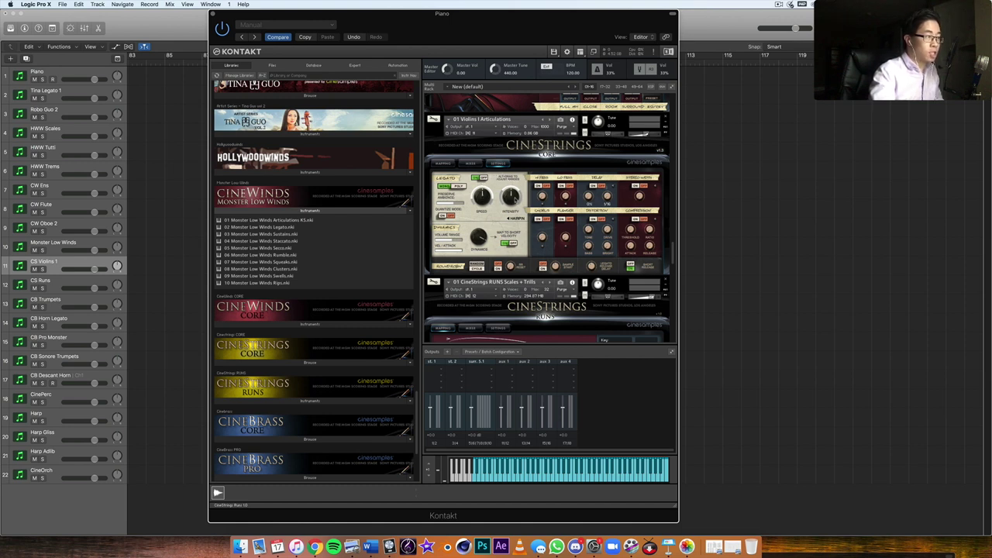
{"action": "left_click", "coordinate": [473, 164]}
Select the CS Runs track, focus 01 CineStrings RUNS Scales + Trills to show its key ranges and audition a trill key.
{"action": "scroll", "coordinate": [465, 224], "scroll_direction": "down", "scroll_amount": 5}
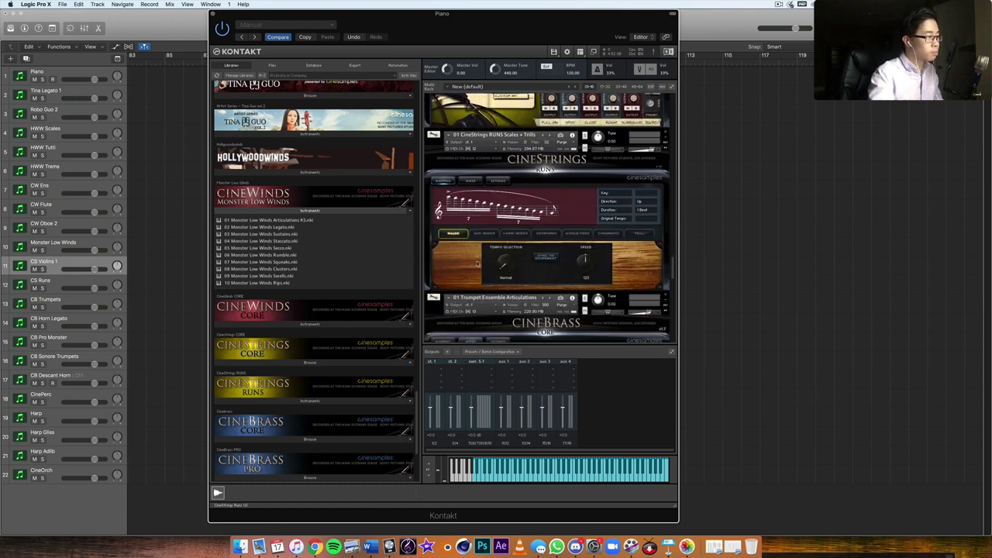
{"action": "scroll", "coordinate": [552, 279], "scroll_direction": "down", "scroll_amount": 3}
{"action": "scroll", "coordinate": [552, 279], "scroll_direction": "up", "scroll_amount": 2}
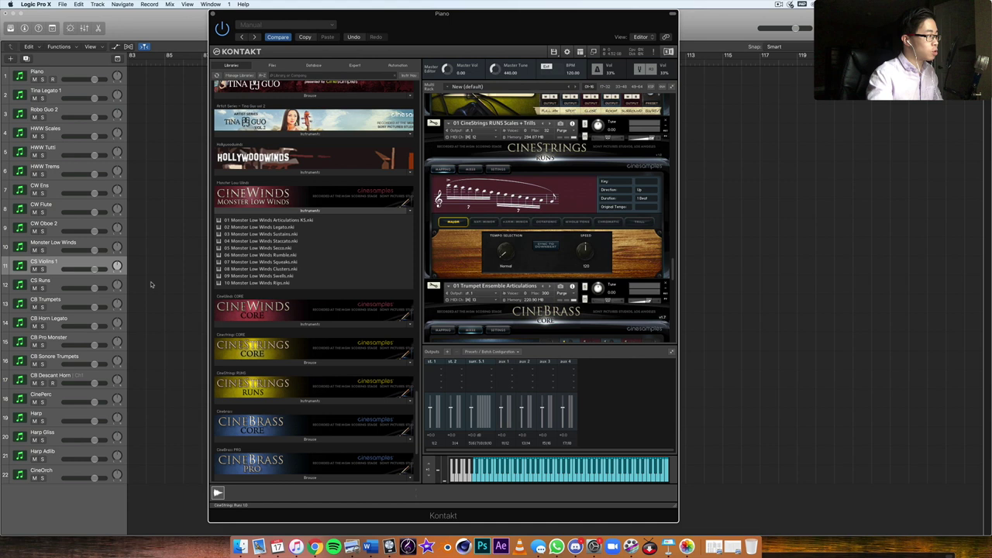
{"action": "left_click", "coordinate": [85, 284]}
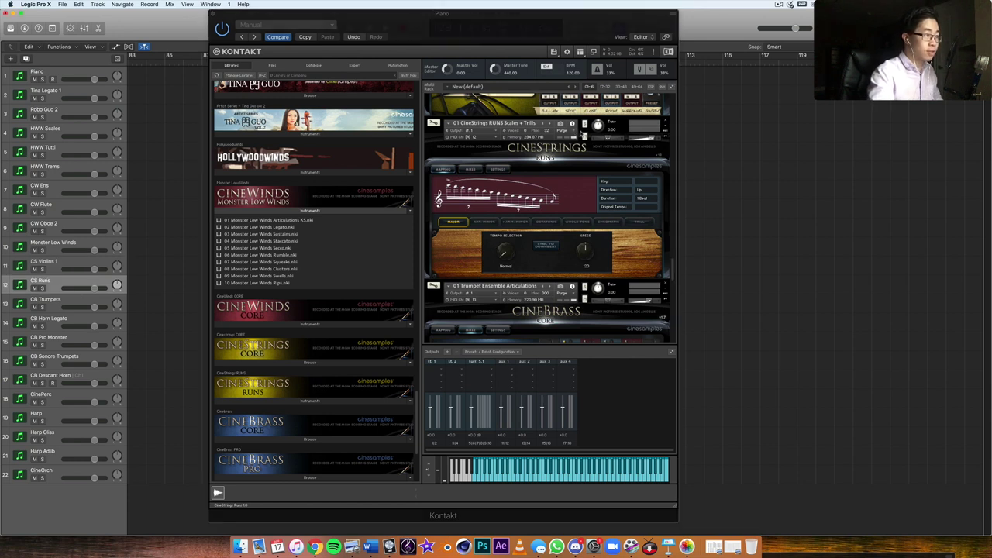
{"action": "left_click", "coordinate": [584, 134]}
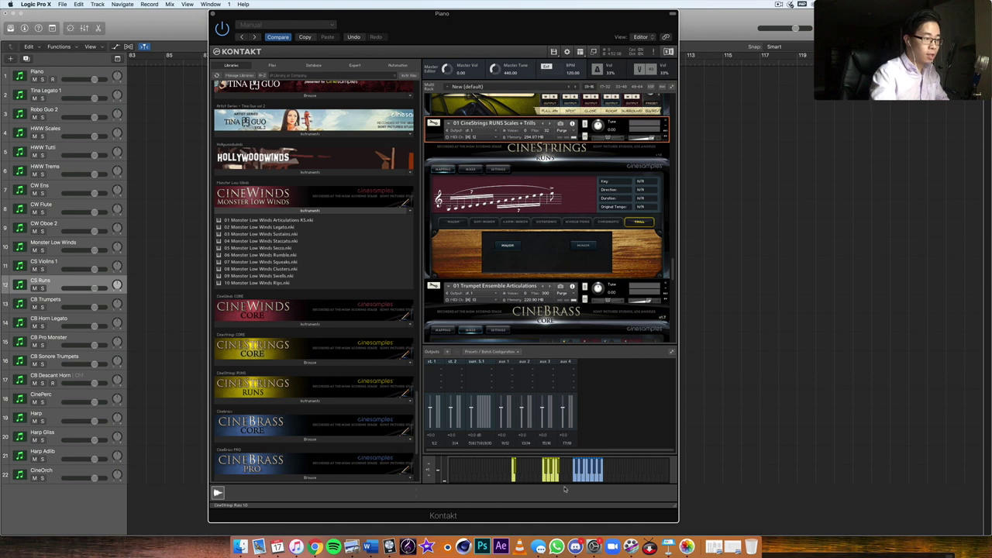
{"action": "left_click", "coordinate": [575, 478]}
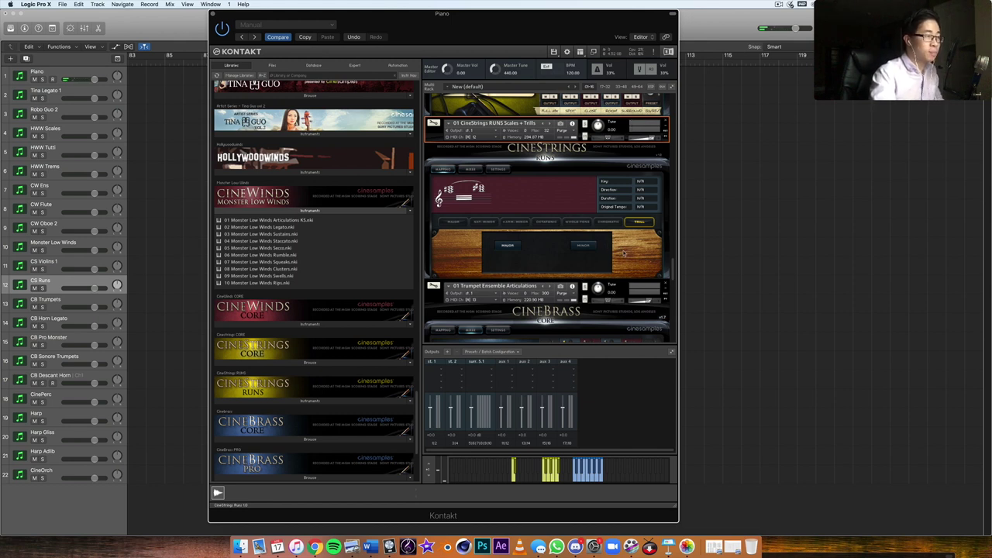
Collapse the Monster Low Winds patch list and show the instrument patches of the CineStrings RUNS library.
{"action": "left_click", "coordinate": [313, 211]}
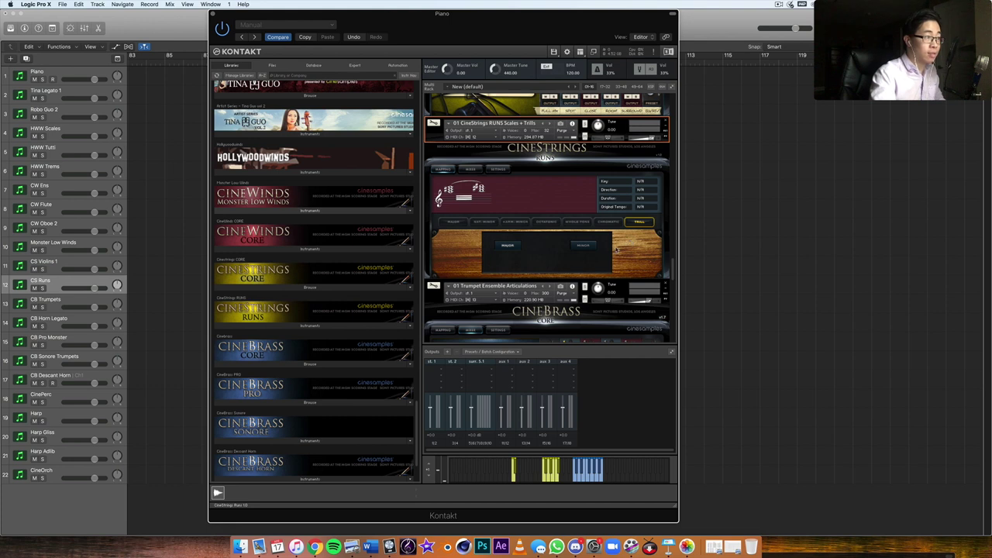
{"action": "left_click", "coordinate": [295, 327]}
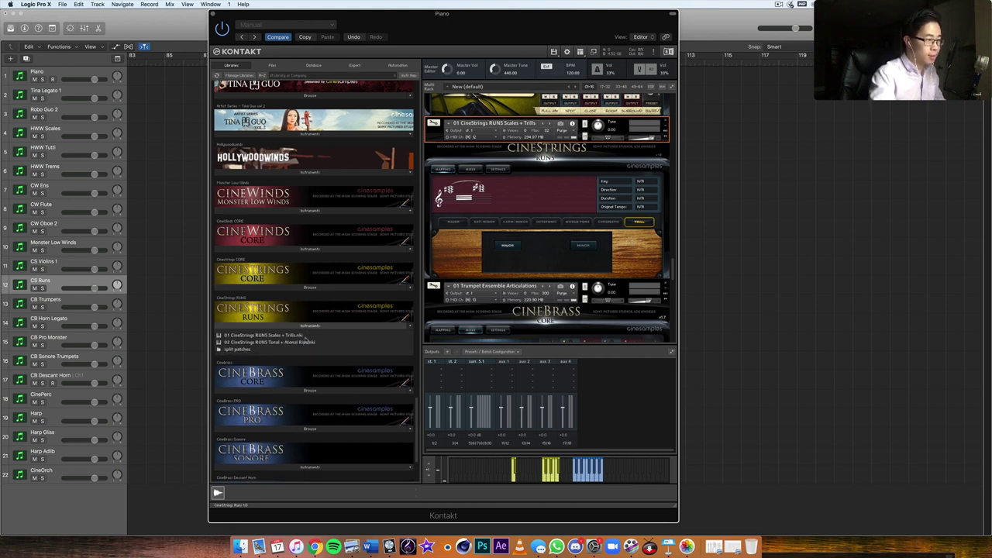
Refocus 01 CineStrings RUNS Scales + Trills and audition several Major scale runs from its playable keys.
{"action": "left_click", "coordinate": [583, 133]}
{"action": "left_click", "coordinate": [584, 134]}
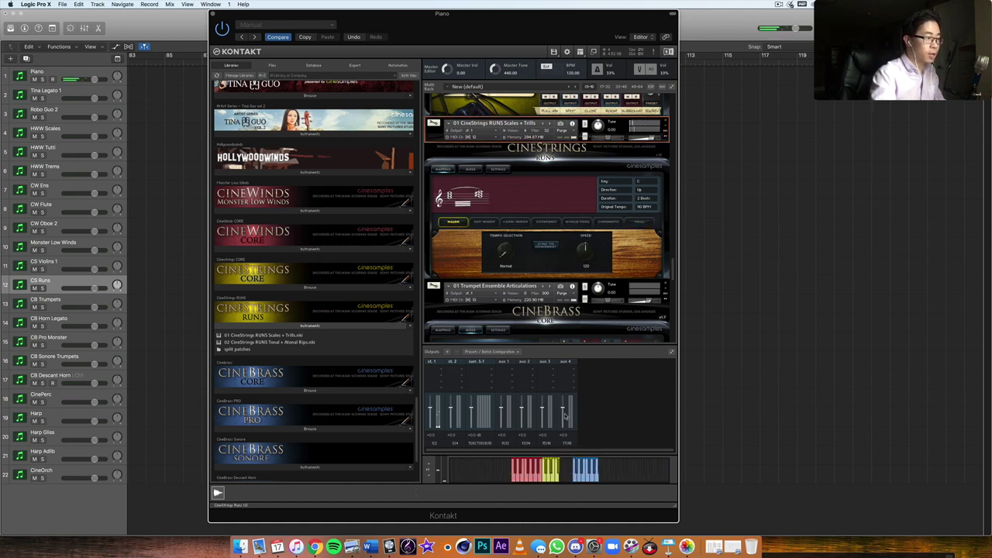
{"action": "left_click", "coordinate": [580, 481]}
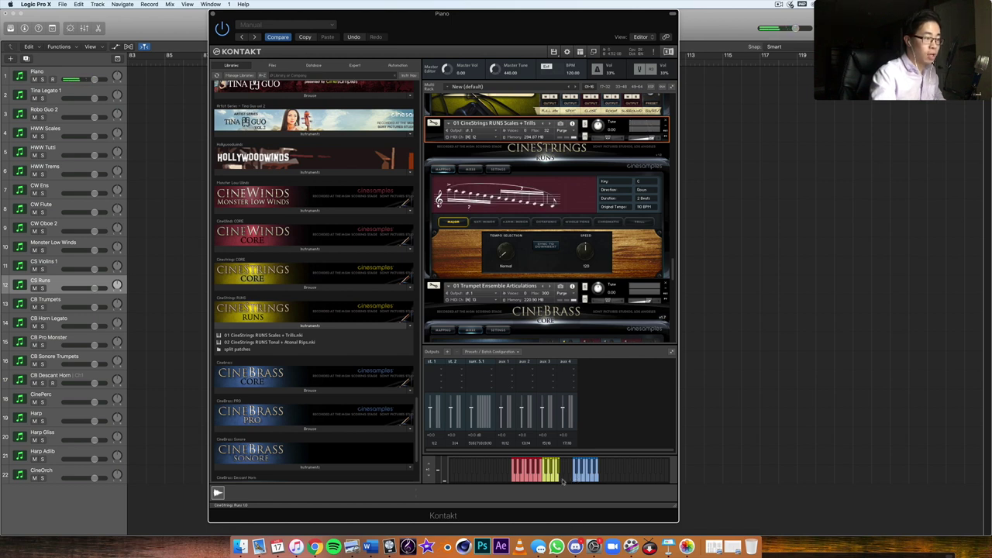
{"action": "left_click", "coordinate": [579, 479]}
{"action": "left_click", "coordinate": [575, 480]}
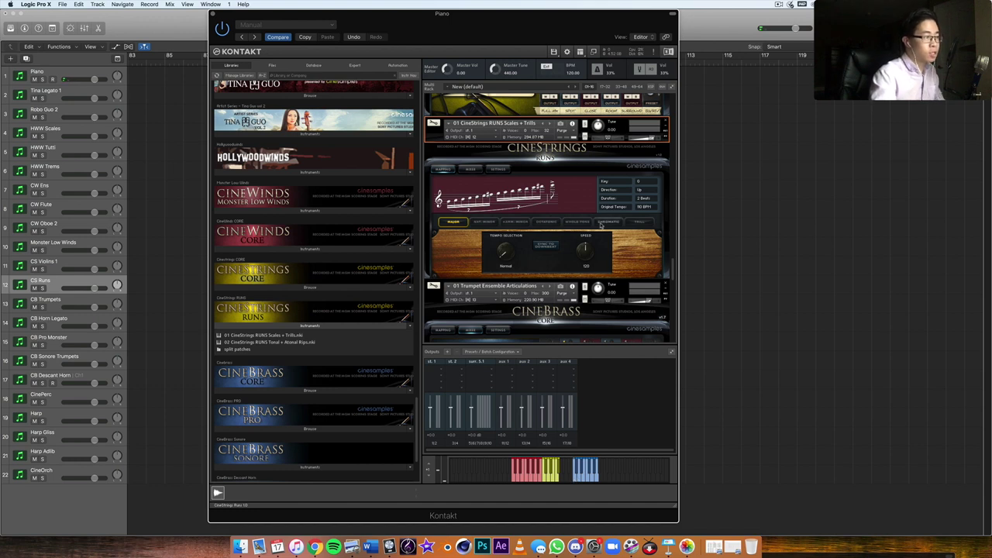
Collapse the CineStrings RUNS patch list, select the CB Trumpets track and show 01 Trumpet Ensemble Articulations in the rack.
{"action": "scroll", "coordinate": [576, 205], "scroll_direction": "down", "scroll_amount": 3}
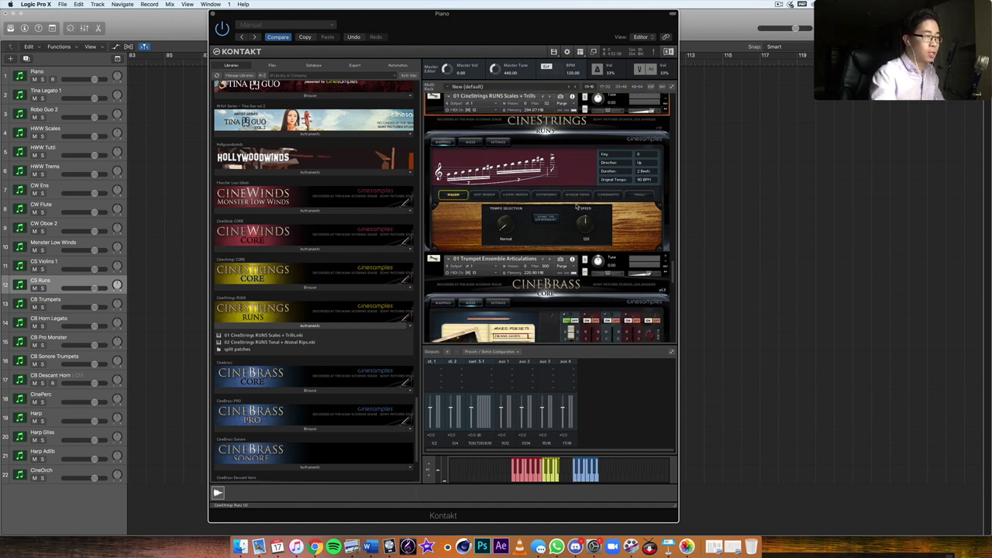
{"action": "left_click", "coordinate": [297, 326]}
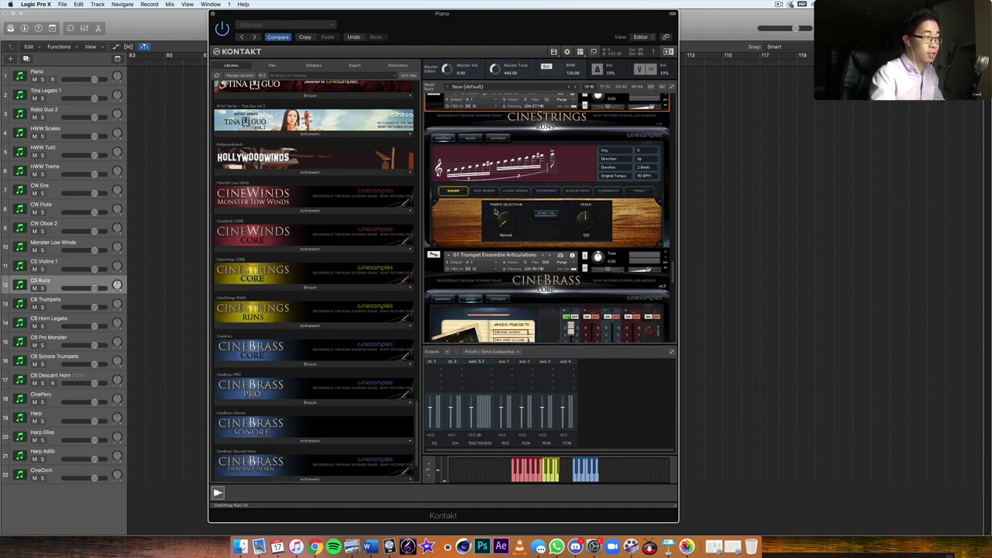
{"action": "scroll", "coordinate": [547, 218], "scroll_direction": "down", "scroll_amount": 2}
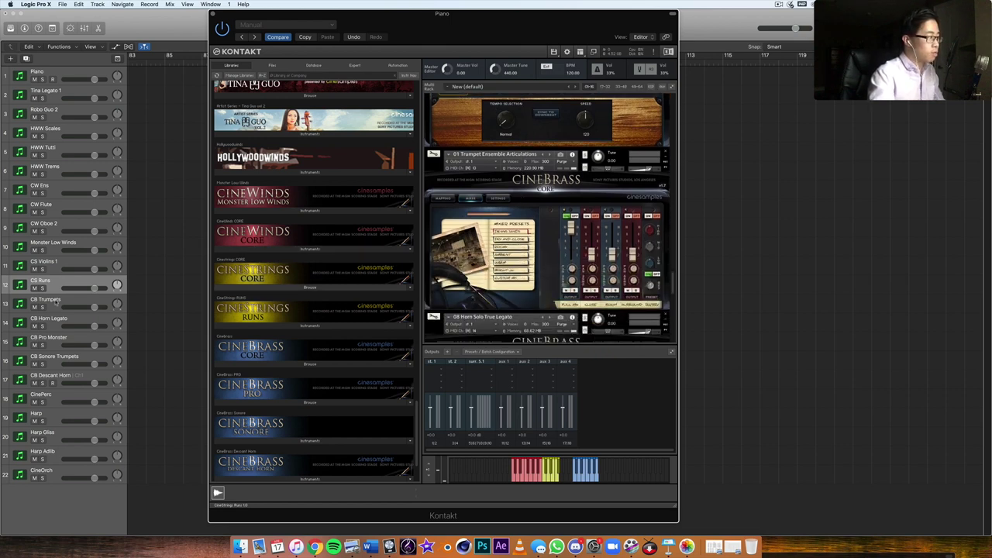
{"action": "left_click", "coordinate": [81, 301]}
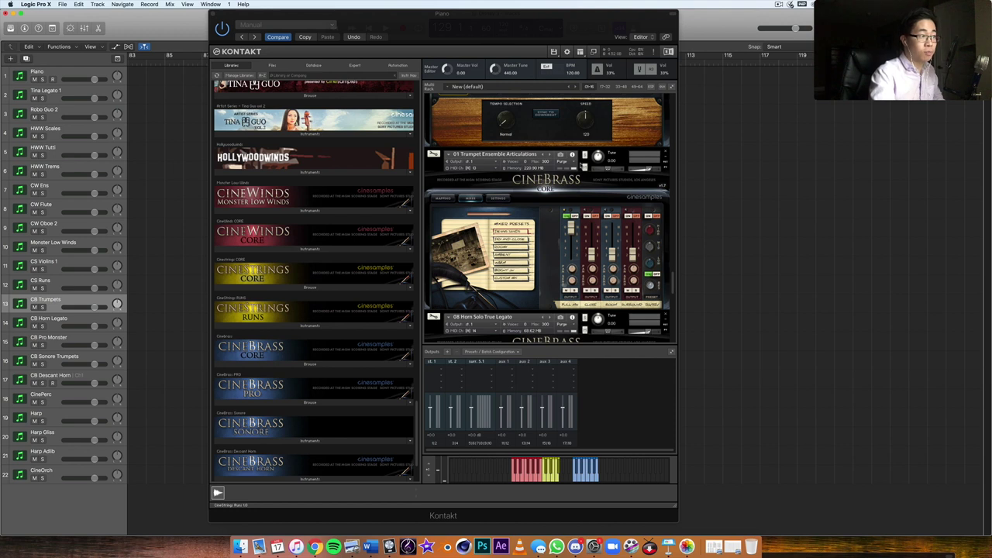
{"action": "scroll", "coordinate": [580, 166], "scroll_direction": "down", "scroll_amount": 1}
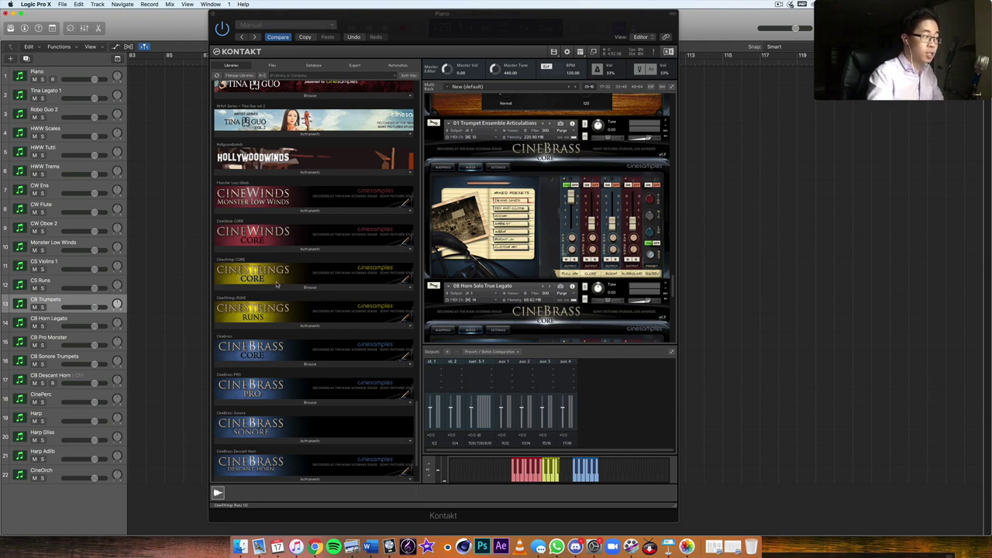
Show the instrument patches of the CineBrass CORE library in the browser.
{"action": "scroll", "coordinate": [275, 287], "scroll_direction": "down", "scroll_amount": 2}
{"action": "left_click", "coordinate": [303, 286]}
{"action": "scroll", "coordinate": [303, 293], "scroll_direction": "down", "scroll_amount": 3}
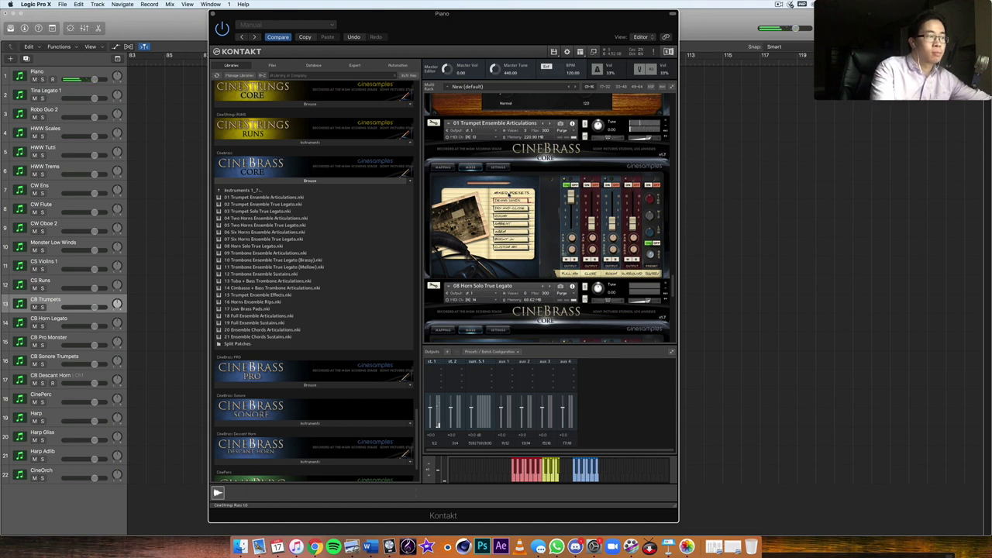
Select the CB Horn Legato track, examine the legato and dynamics settings of 08 Horn Solo True Legato and return it to the mixer page.
{"action": "left_click", "coordinate": [66, 319]}
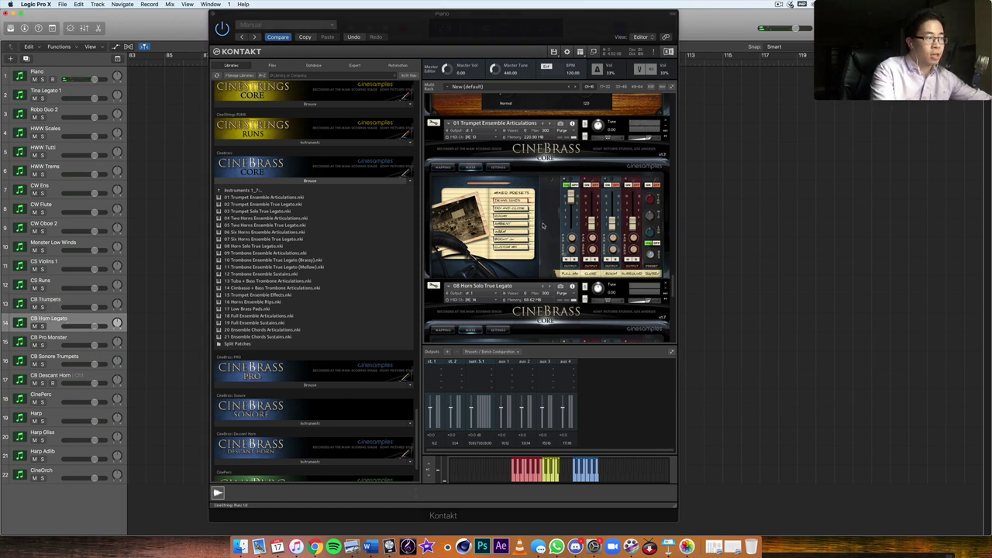
{"action": "scroll", "coordinate": [543, 226], "scroll_direction": "down", "scroll_amount": 5}
{"action": "scroll", "coordinate": [542, 226], "scroll_direction": "down", "scroll_amount": 1}
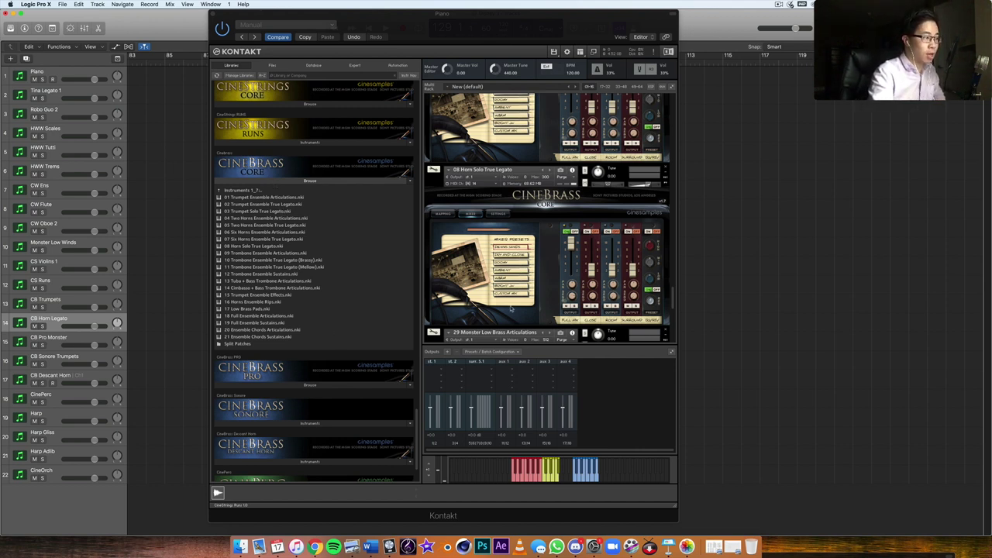
{"action": "scroll", "coordinate": [568, 207], "scroll_direction": "down", "scroll_amount": 1}
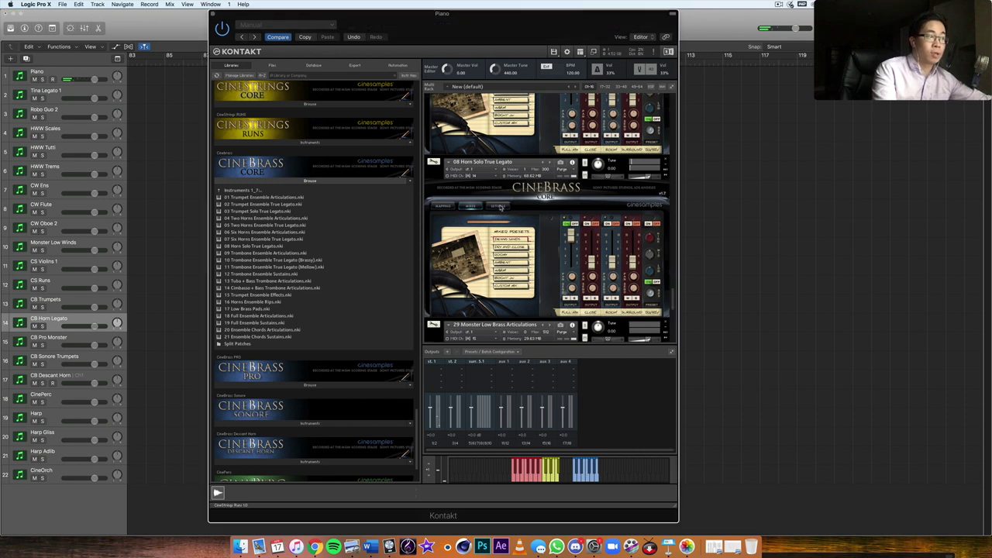
{"action": "left_click", "coordinate": [502, 206]}
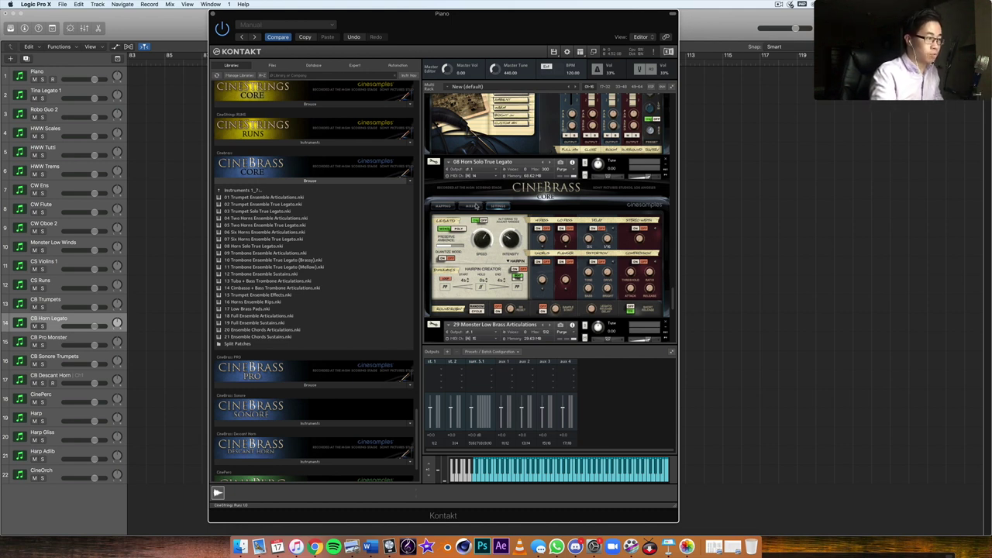
{"action": "left_click", "coordinate": [476, 205]}
Show 29 Monster Low Brass Articulations for the CB Pro Monster track and the CineBrass SONORE Trumpets instrument for the CB Sonore Trumpets track.
{"action": "scroll", "coordinate": [478, 207], "scroll_direction": "down", "scroll_amount": 5}
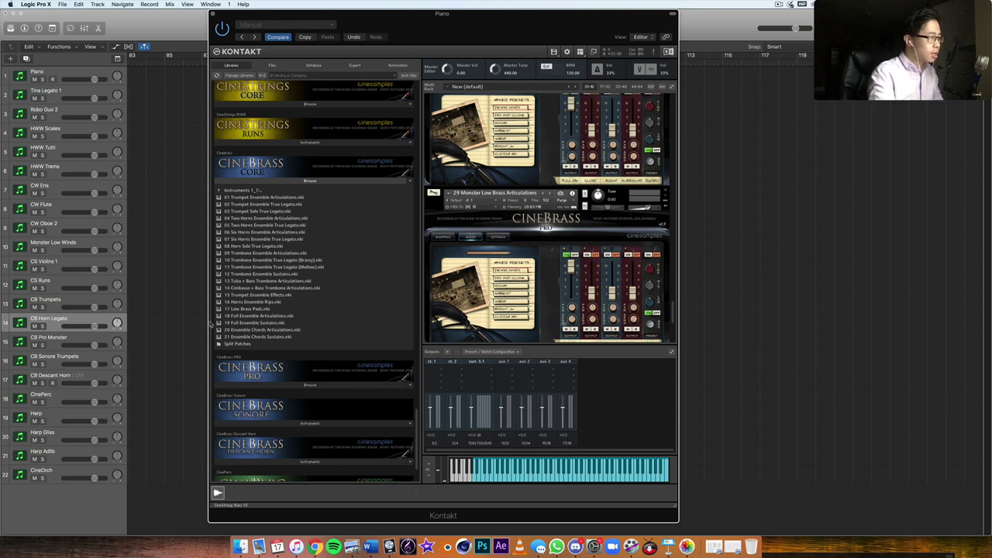
{"action": "left_click", "coordinate": [117, 335]}
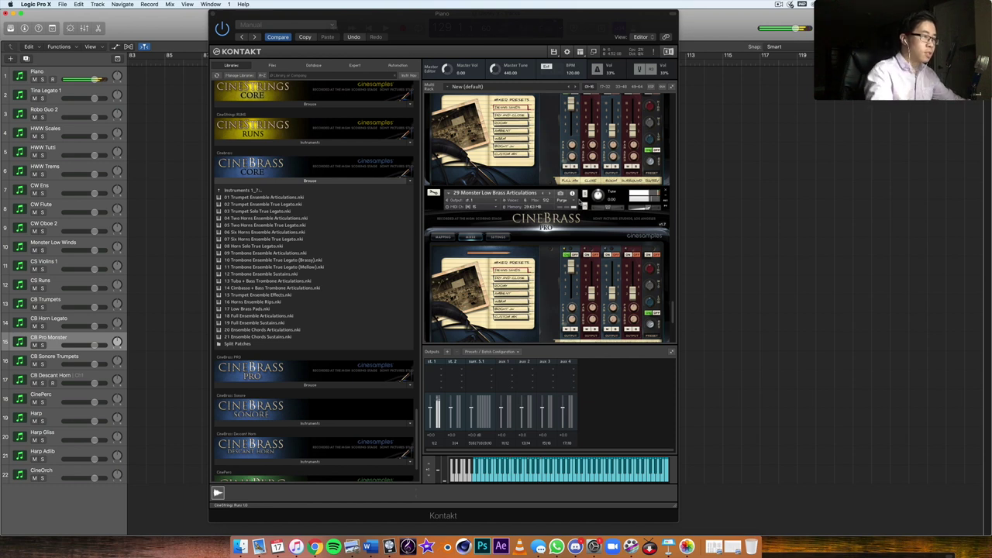
{"action": "scroll", "coordinate": [607, 210], "scroll_direction": "down", "scroll_amount": 5}
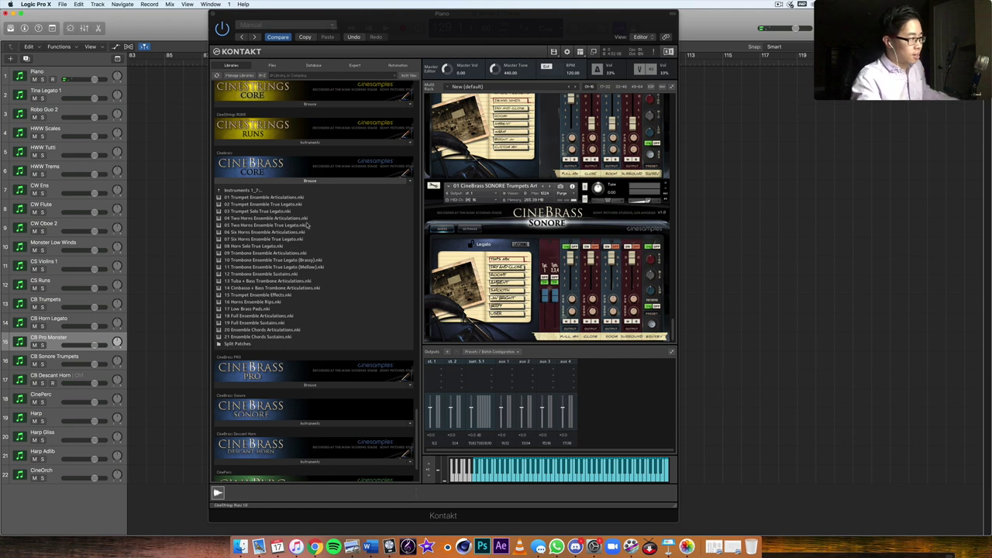
{"action": "left_click", "coordinate": [55, 364]}
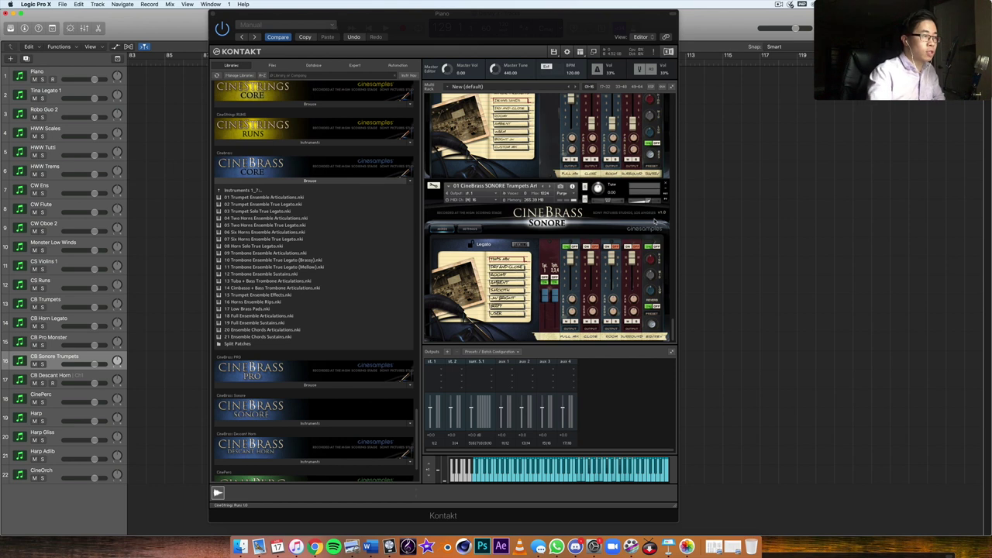
Collapse the CineBrass CORE patch list in the library browser.
{"action": "scroll", "coordinate": [300, 189], "scroll_direction": "down", "scroll_amount": 3}
{"action": "scroll", "coordinate": [277, 152], "scroll_direction": "up", "scroll_amount": 5}
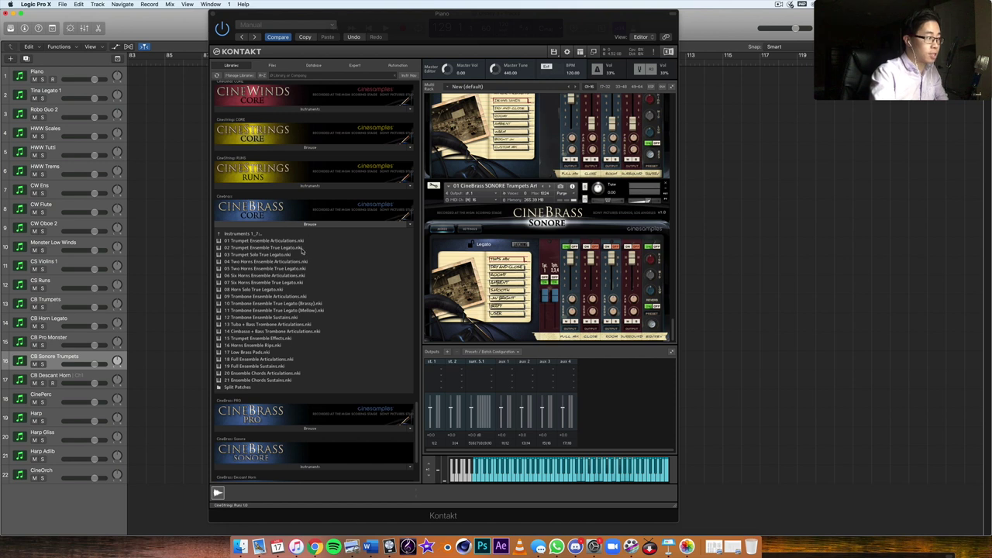
{"action": "left_click", "coordinate": [310, 224]}
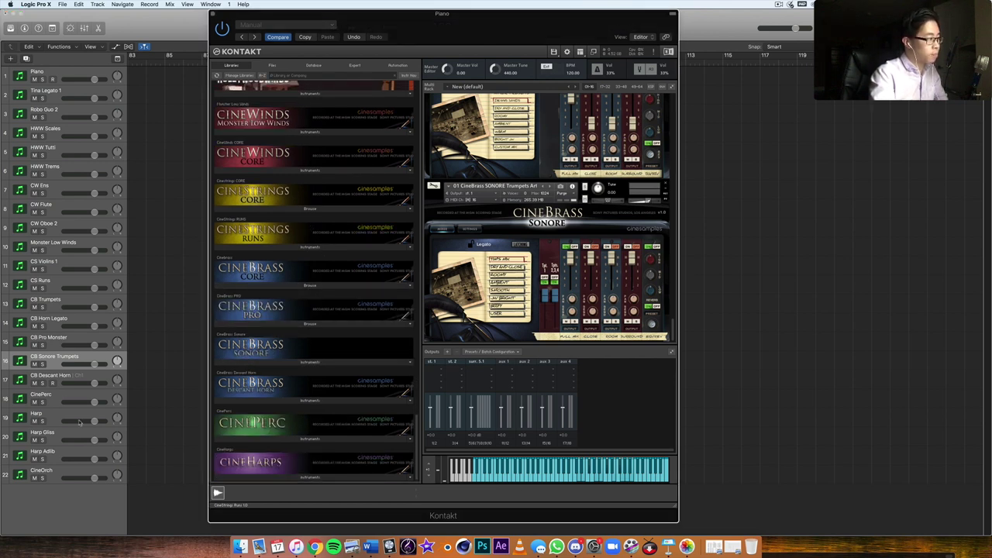
Select the CB Descant Horn track and replace the Piano plug-in window with the track's 01 Horn Solo Descant Articulations instrument.
{"action": "left_click", "coordinate": [60, 379]}
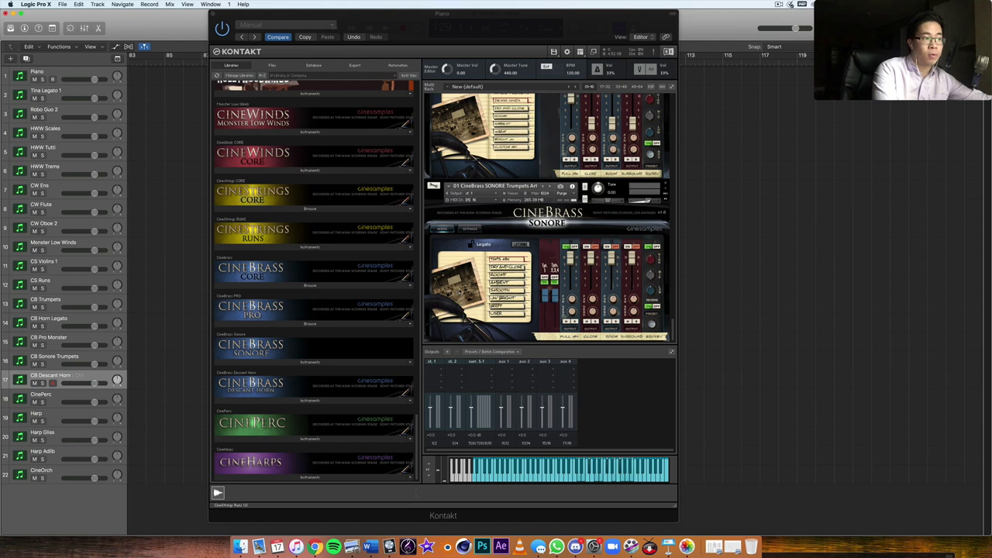
{"action": "left_click", "coordinate": [217, 20]}
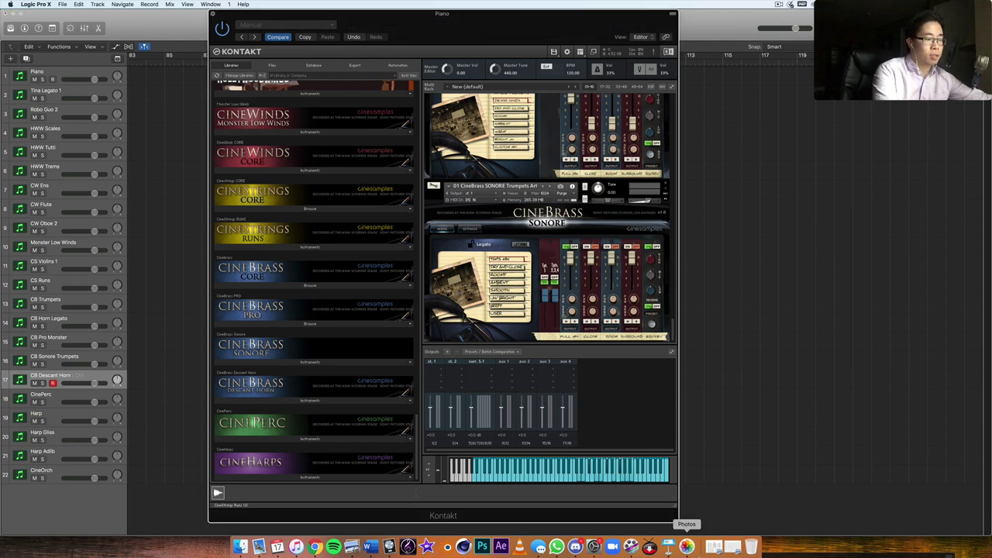
{"action": "left_click", "coordinate": [212, 14]}
{"action": "scroll", "coordinate": [620, 162], "scroll_direction": "up", "scroll_amount": 2}
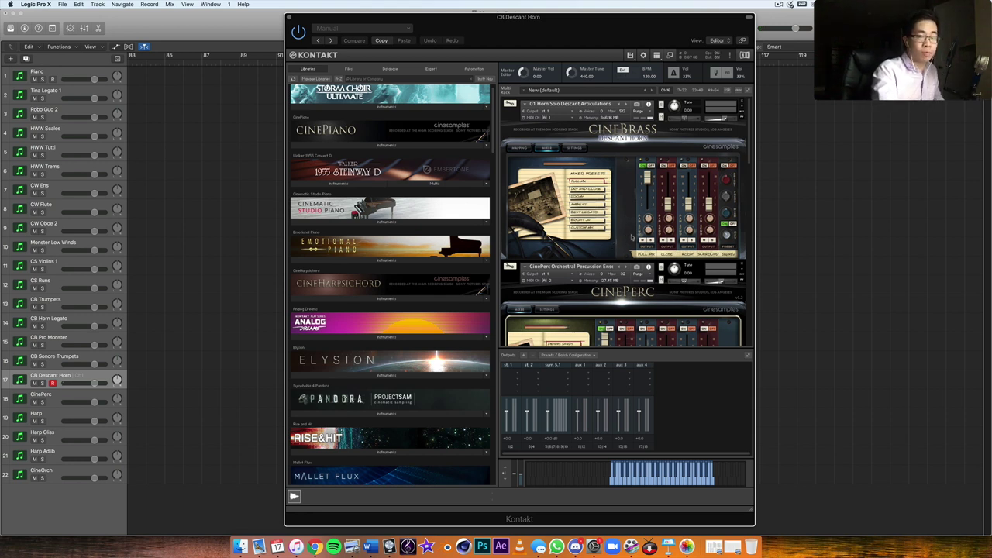
Select the CinePerc track, show its Orchestral Percussion instrument and list the CinePerc library's instrument folders.
{"action": "scroll", "coordinate": [623, 211], "scroll_direction": "down", "scroll_amount": 5}
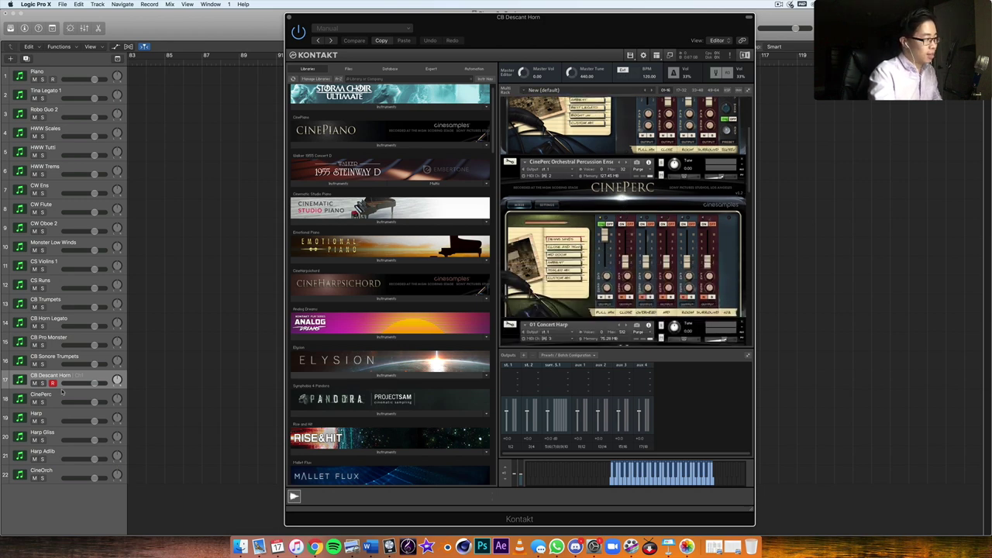
{"action": "left_click", "coordinate": [62, 393]}
{"action": "scroll", "coordinate": [463, 283], "scroll_direction": "down", "scroll_amount": 10}
{"action": "scroll", "coordinate": [463, 283], "scroll_direction": "down", "scroll_amount": 8}
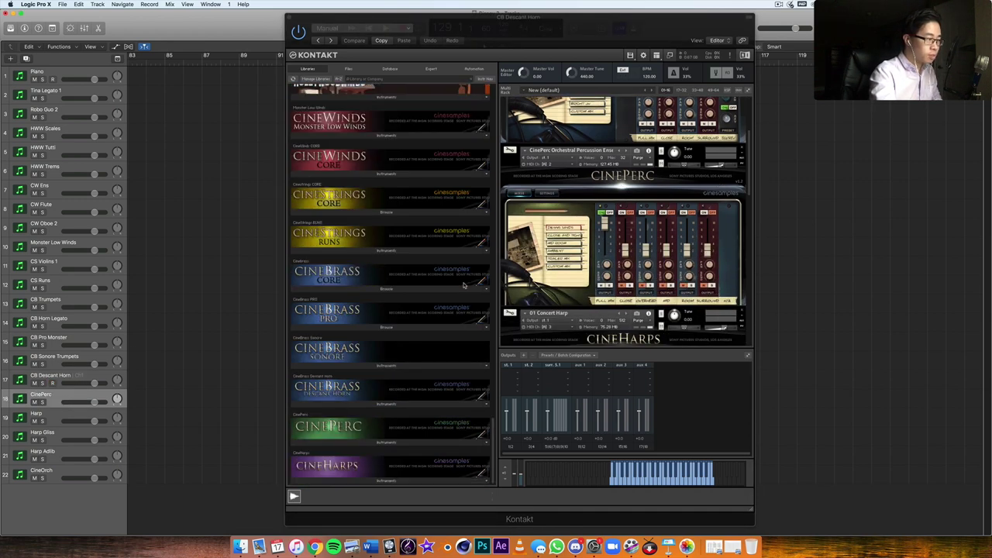
{"action": "left_click", "coordinate": [354, 443]}
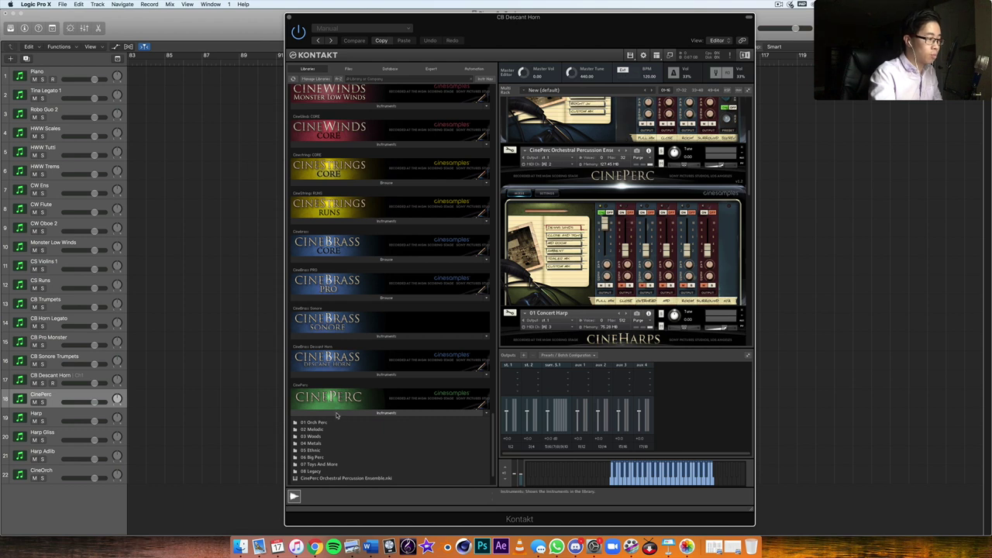
Examine the 01 CORE patches inside CinePerc's 08 Legacy folder and return to the library's main folder list.
{"action": "left_click", "coordinate": [312, 471]}
{"action": "left_click", "coordinate": [318, 432]}
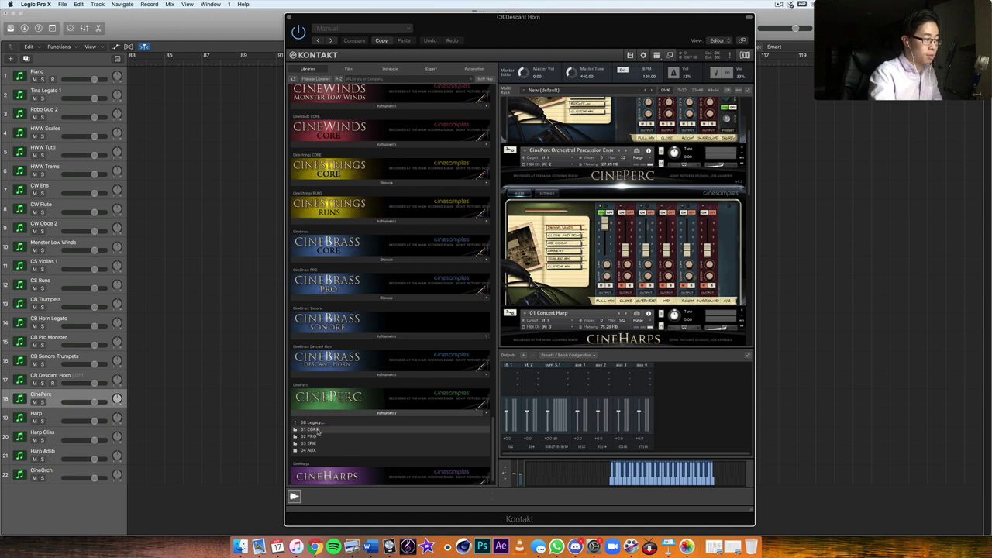
{"action": "left_click", "coordinate": [321, 370]}
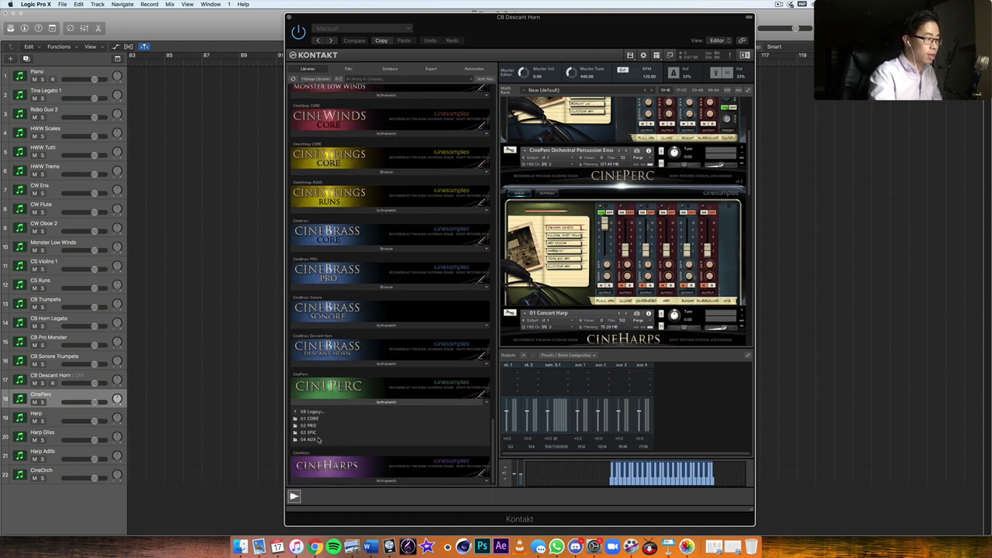
{"action": "left_click", "coordinate": [311, 418]}
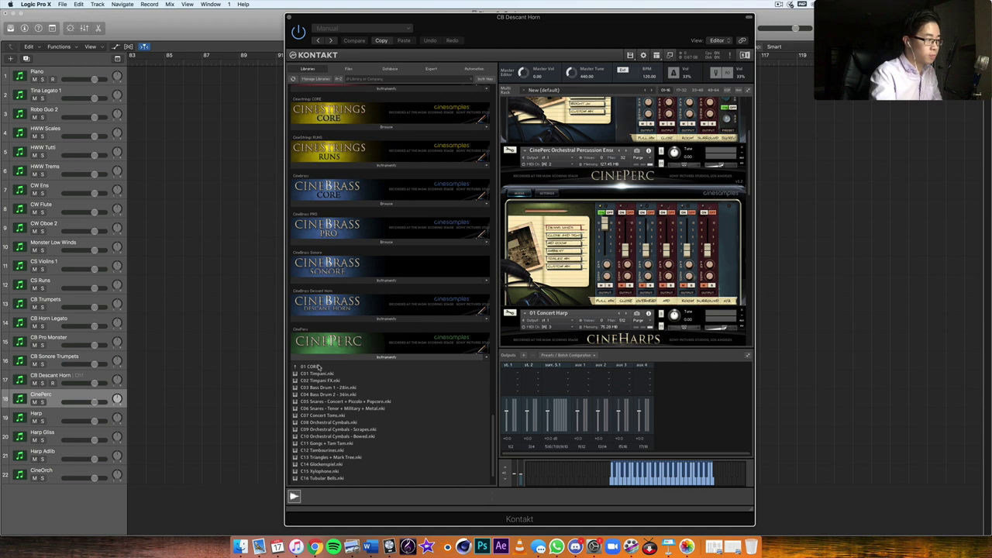
{"action": "scroll", "coordinate": [318, 367], "scroll_direction": "up", "scroll_amount": 2}
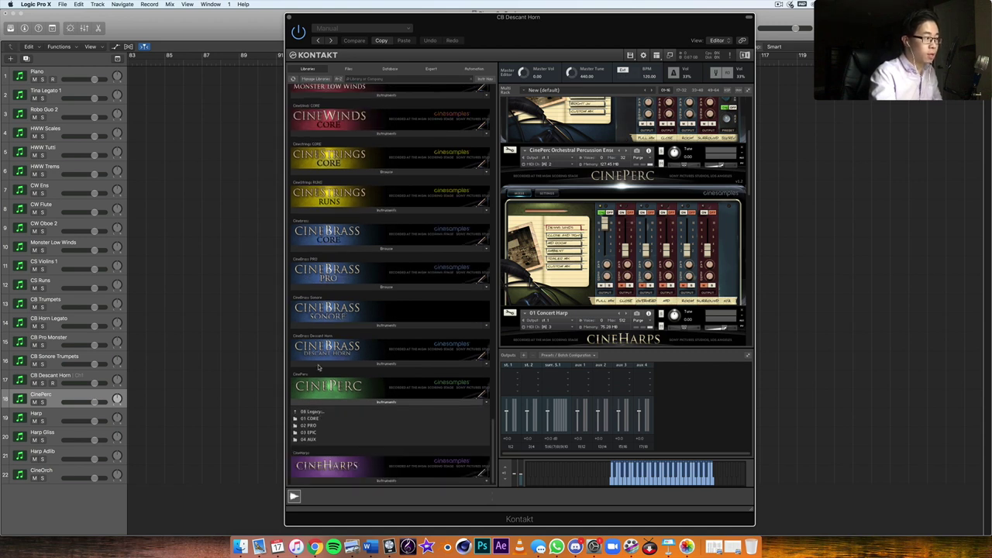
{"action": "left_click", "coordinate": [314, 413]}
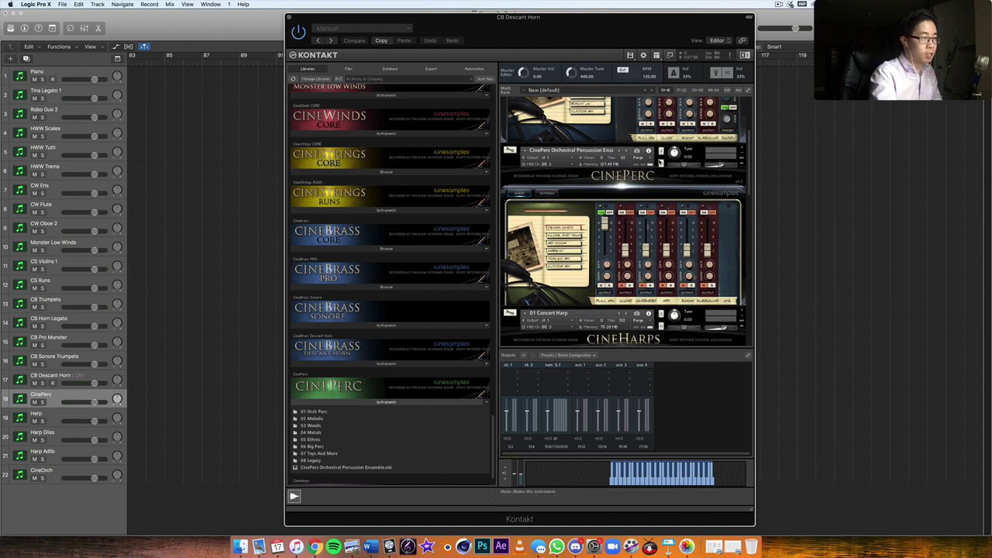
Select the CinePerc Orchestral Percussion Ensemble instrument, review the 01 Orch Perc patches and collapse the CinePerc library list.
{"action": "left_click", "coordinate": [661, 162]}
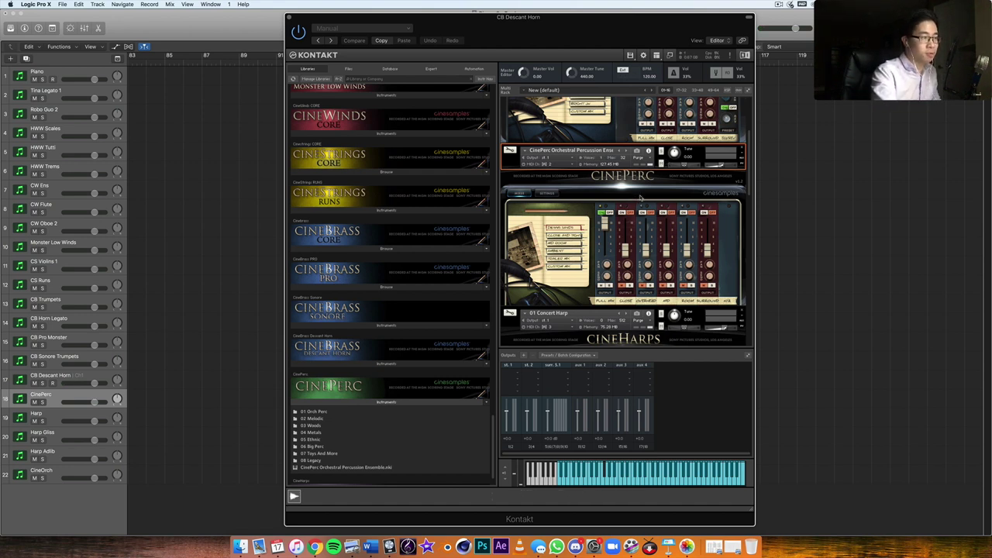
{"action": "double_click", "coordinate": [319, 412]}
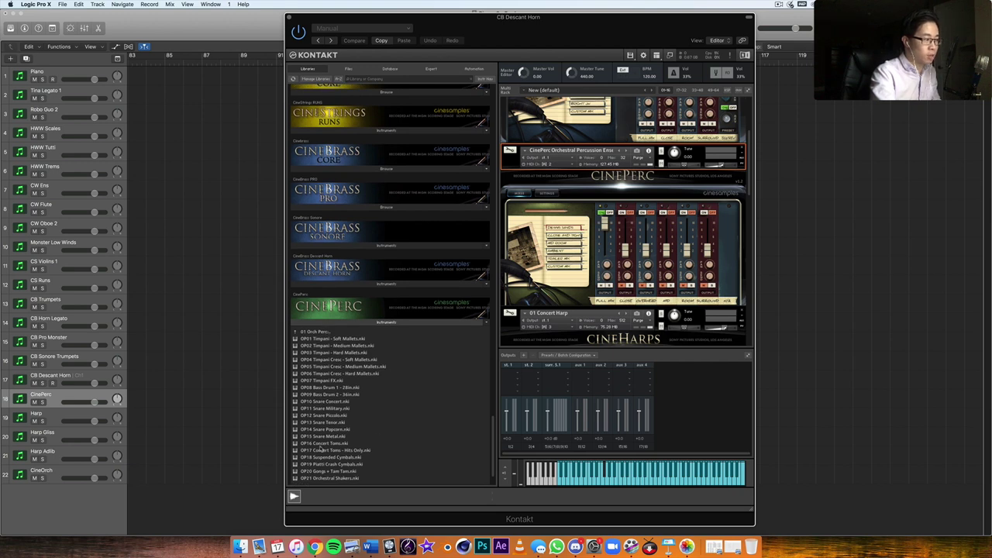
{"action": "double_click", "coordinate": [310, 332]}
{"action": "scroll", "coordinate": [682, 268], "scroll_direction": "down", "scroll_amount": 5}
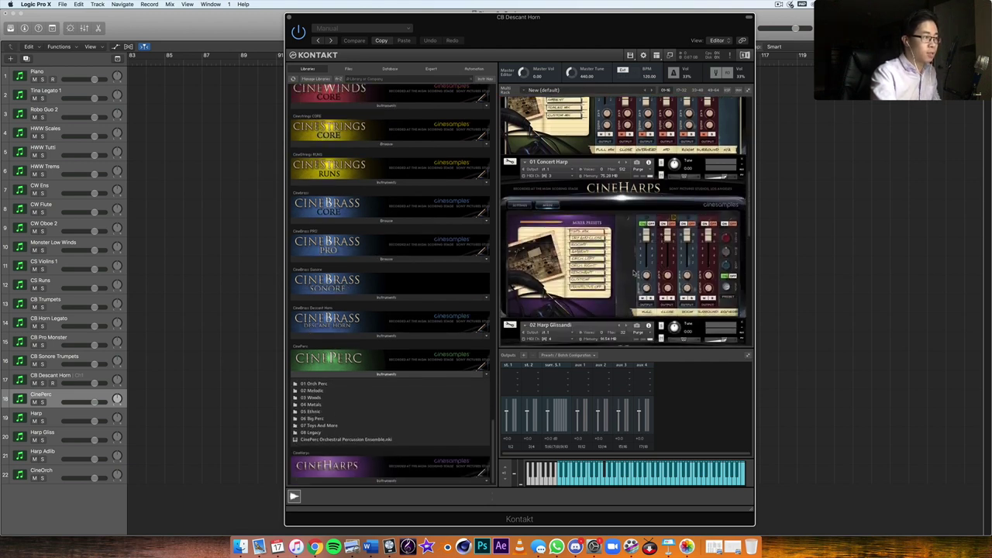
{"action": "left_click", "coordinate": [343, 375]}
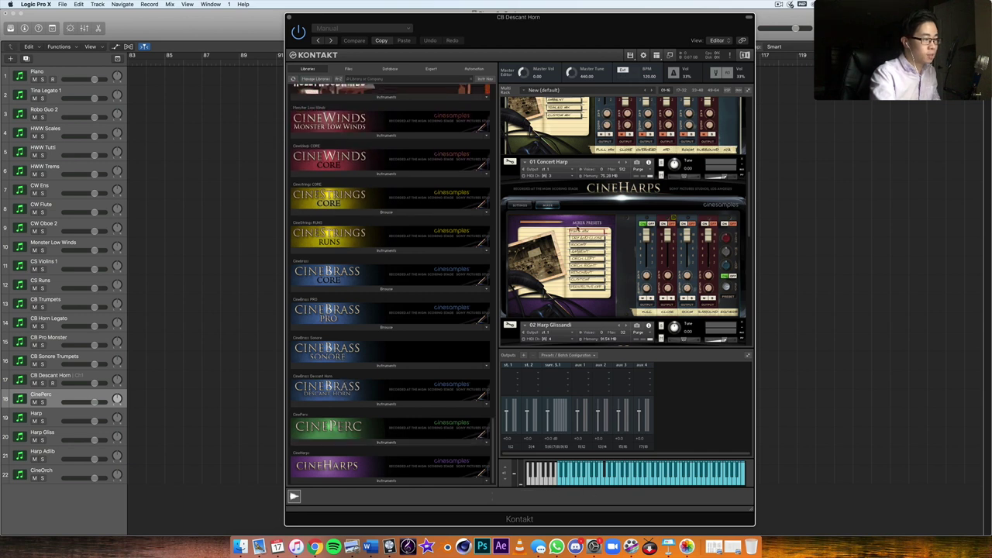
Select the Harp track, show its 01 Concert Harp instrument and list the patches of the CineHarps library.
{"action": "scroll", "coordinate": [601, 233], "scroll_direction": "down", "scroll_amount": 3}
{"action": "scroll", "coordinate": [603, 231], "scroll_direction": "up", "scroll_amount": 2}
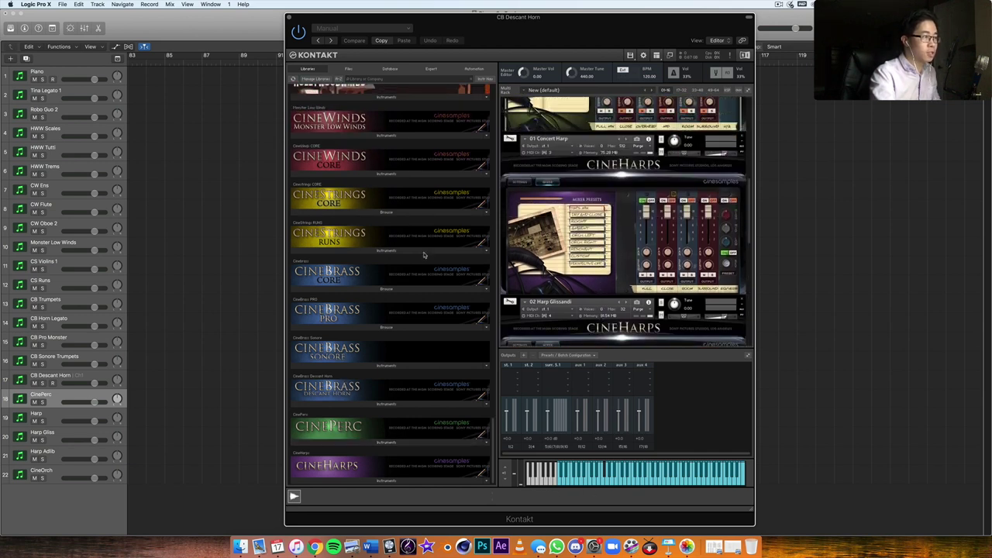
{"action": "left_click", "coordinate": [58, 419]}
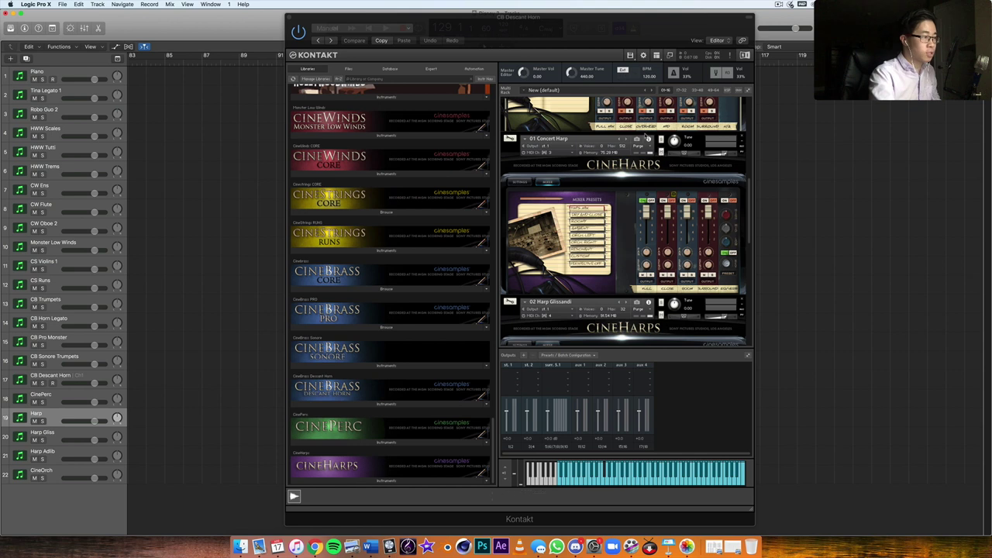
{"action": "scroll", "coordinate": [647, 137], "scroll_direction": "down", "scroll_amount": 1}
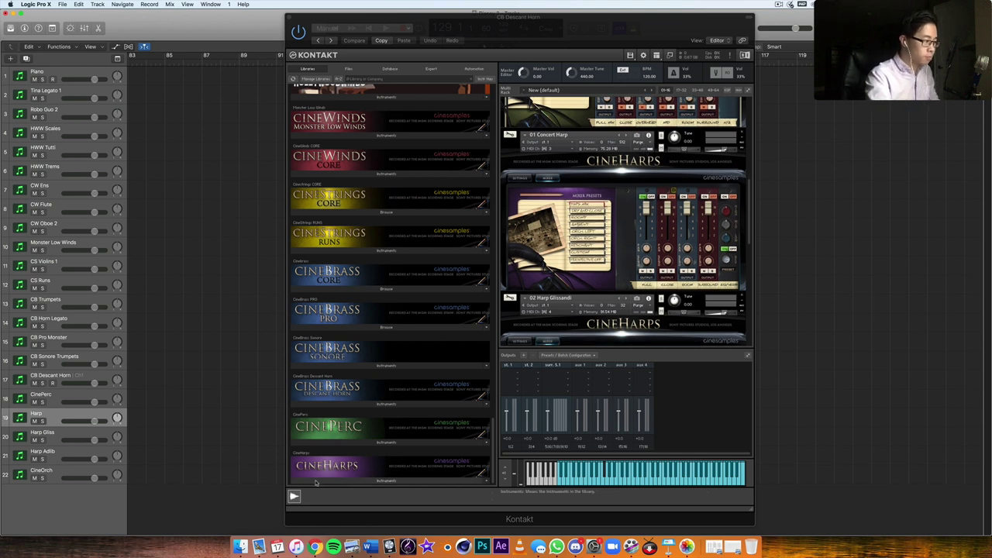
{"action": "left_click", "coordinate": [315, 482]}
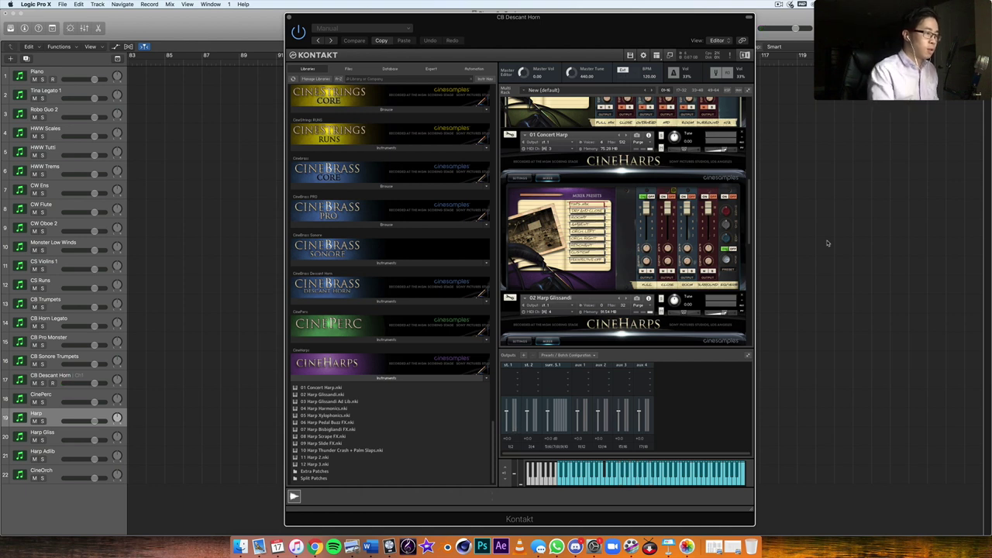
Select the Harp Gliss track and its 02 Harp Glissandi instrument, and audition a glissando on the on-screen keyboard.
{"action": "scroll", "coordinate": [715, 247], "scroll_direction": "down", "scroll_amount": 5}
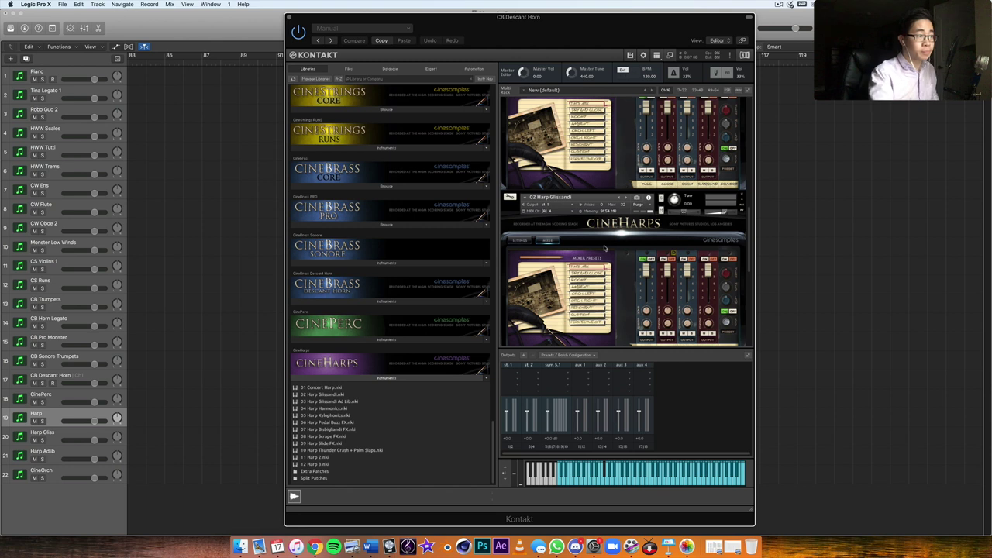
{"action": "scroll", "coordinate": [604, 248], "scroll_direction": "down", "scroll_amount": 2}
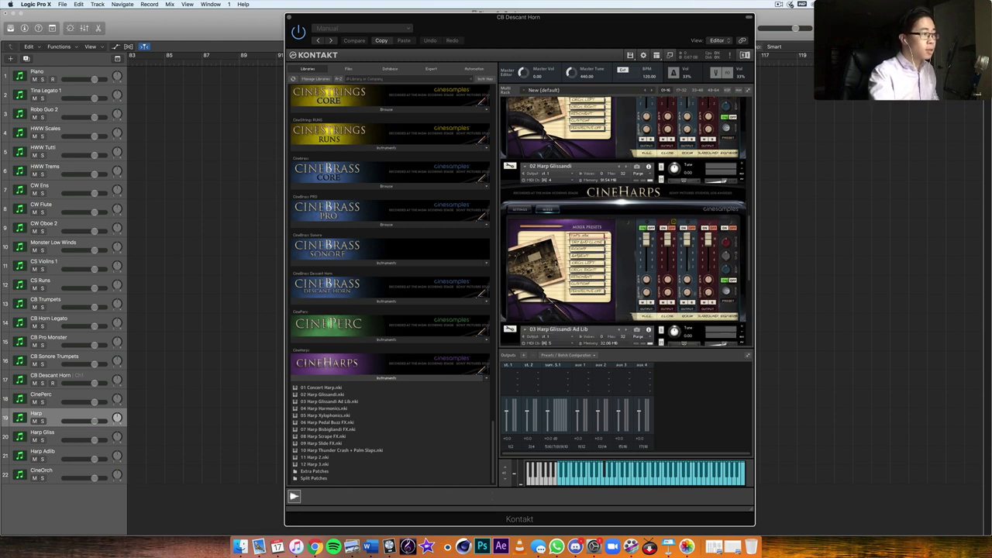
{"action": "left_click", "coordinate": [53, 433]}
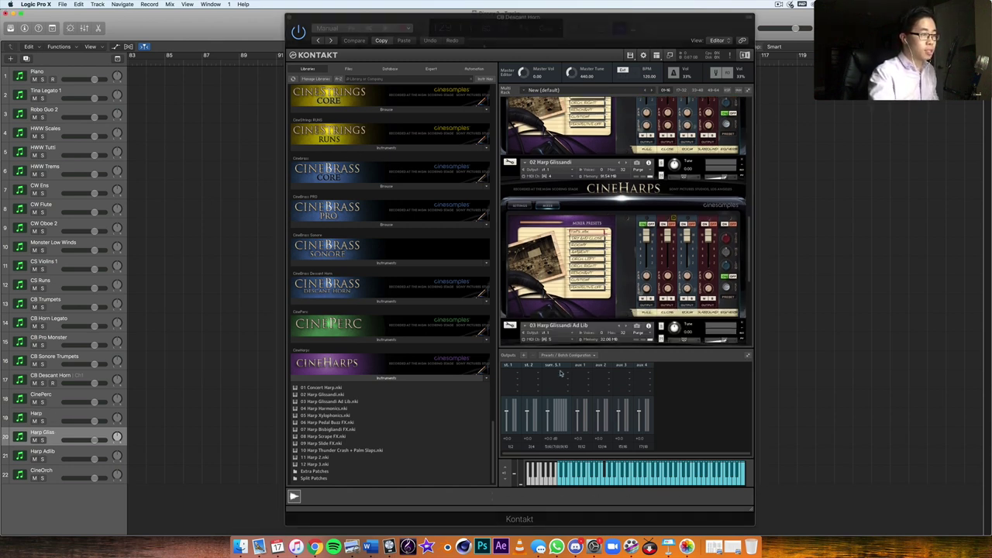
{"action": "left_click", "coordinate": [660, 172]}
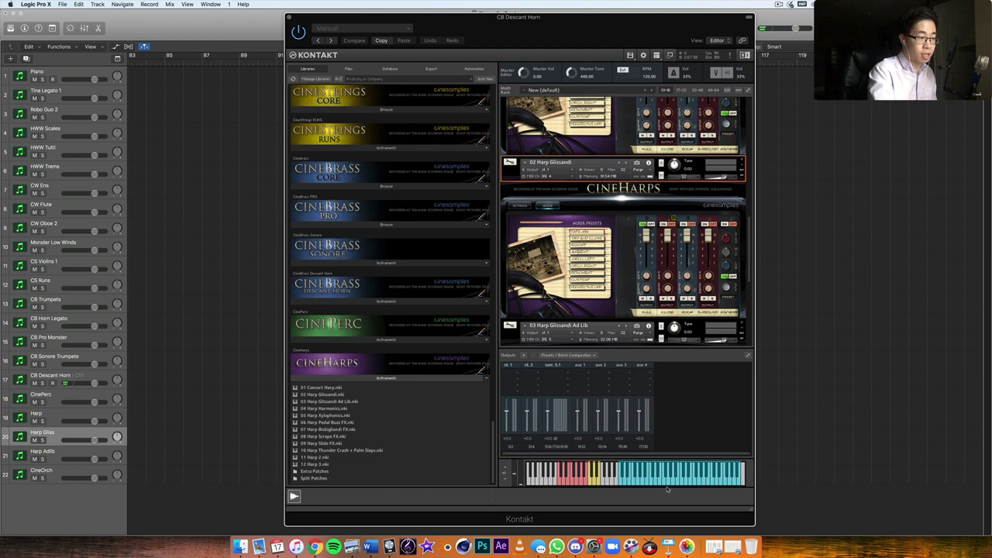
{"action": "left_click", "coordinate": [621, 482]}
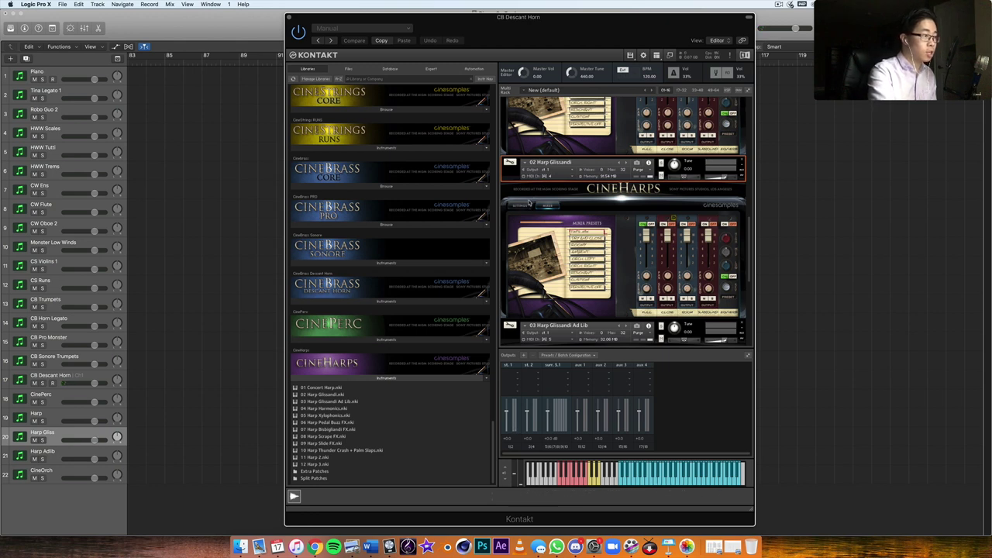
Set the glissando length of 02 Harp Glissandi to Long and return the instrument to its mixer page.
{"action": "left_click", "coordinate": [529, 206]}
{"action": "left_click", "coordinate": [566, 246]}
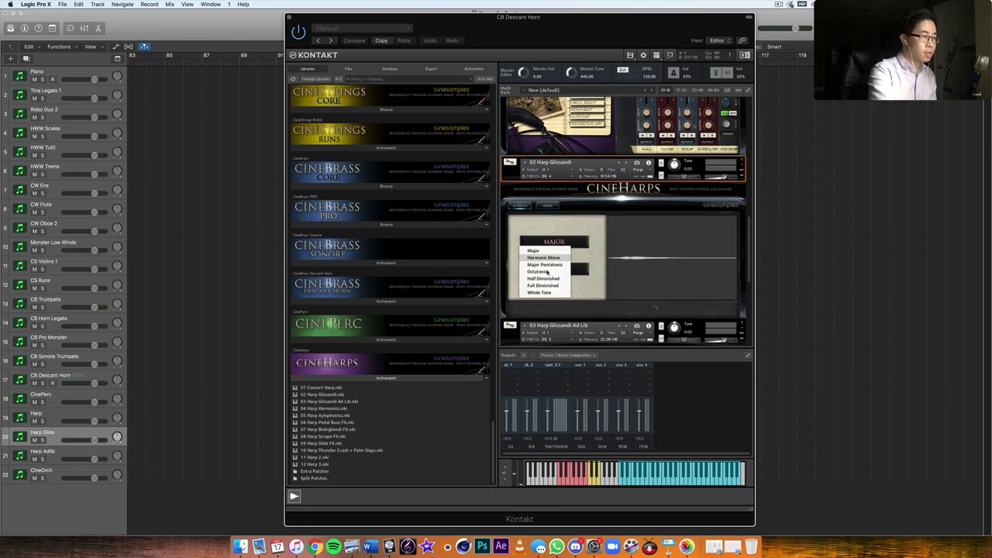
{"action": "left_click", "coordinate": [577, 264]}
{"action": "left_click", "coordinate": [577, 268]}
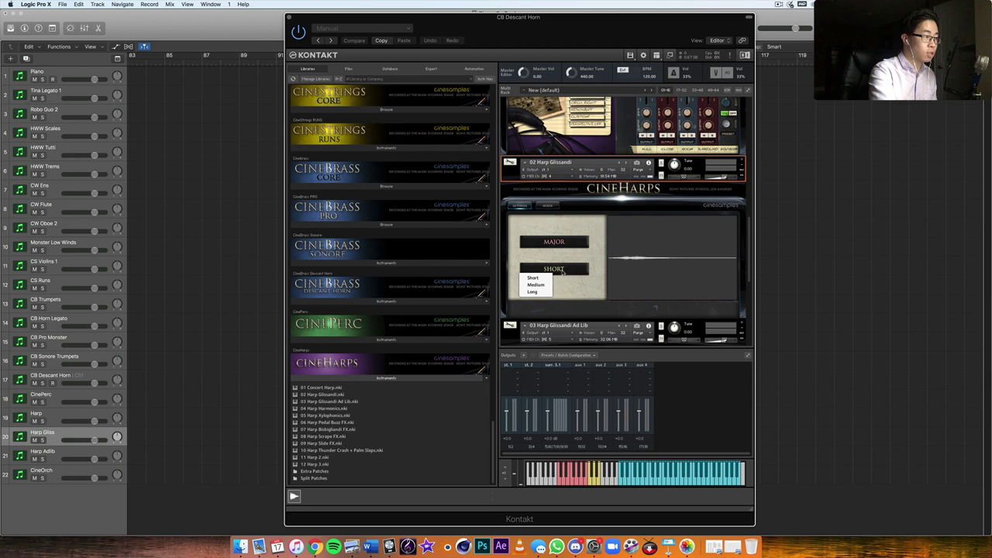
{"action": "left_click", "coordinate": [539, 292]}
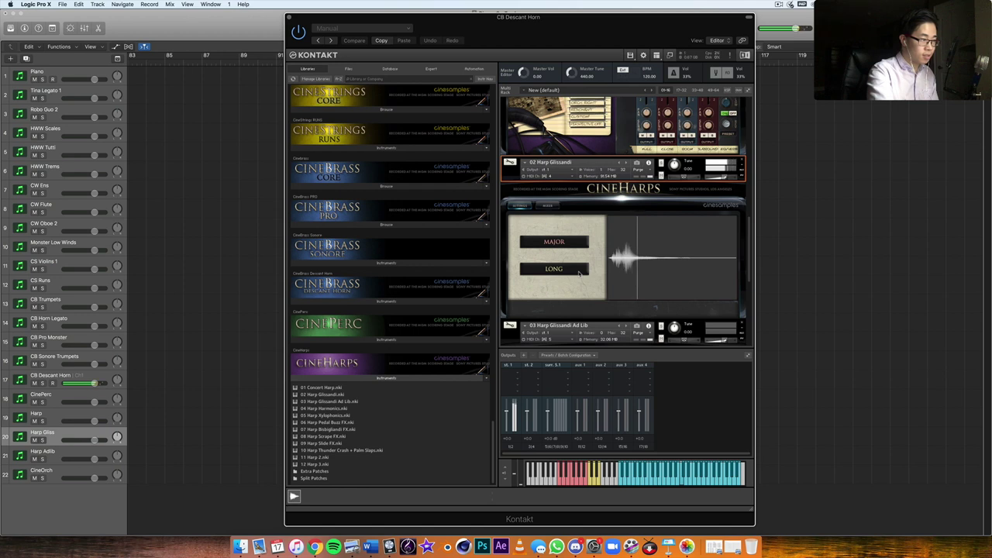
{"action": "left_click", "coordinate": [547, 207]}
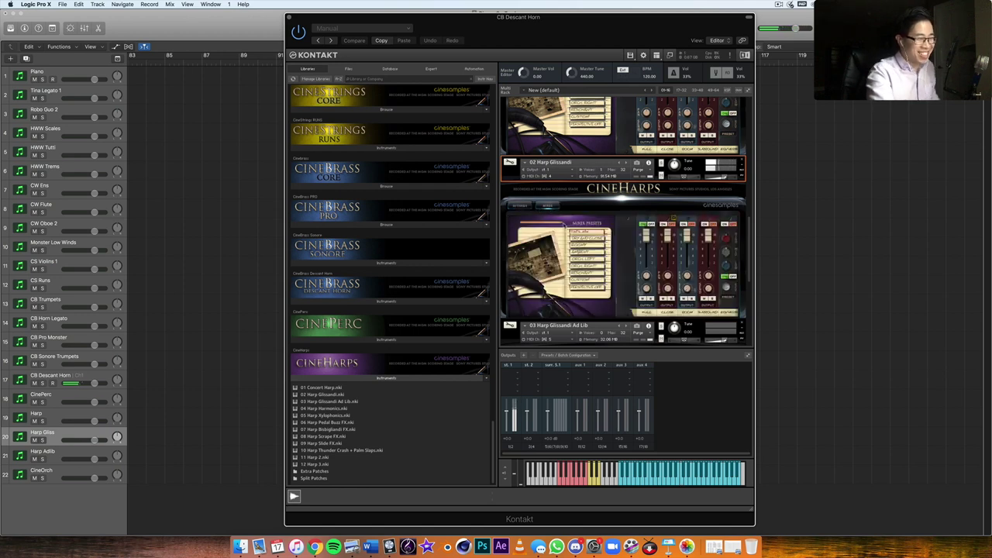
Select the Harp Adlib track and its 03 Harp Glissandi Ad Lib instrument to show the key mapping.
{"action": "scroll", "coordinate": [555, 220], "scroll_direction": "down", "scroll_amount": 5}
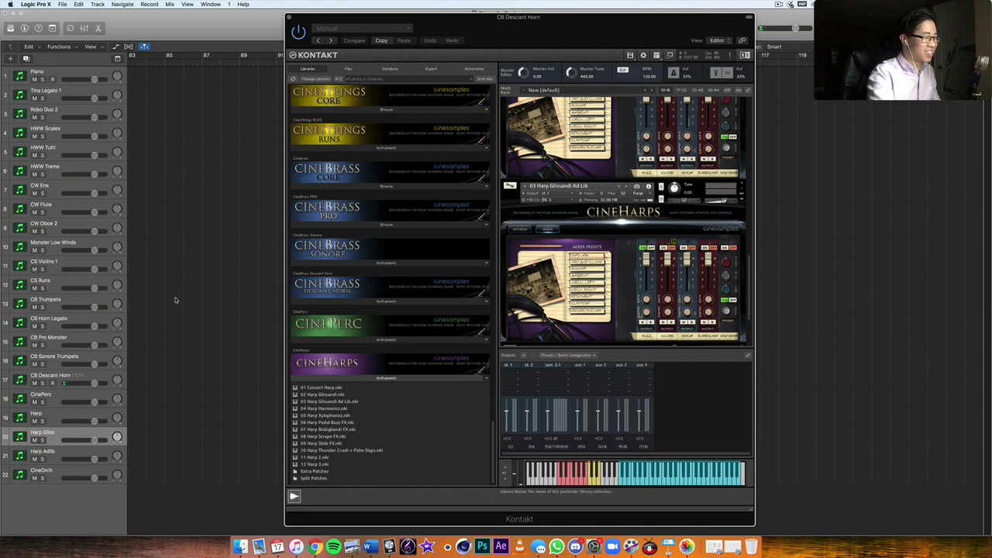
{"action": "left_click", "coordinate": [60, 458]}
{"action": "scroll", "coordinate": [613, 225], "scroll_direction": "down", "scroll_amount": 2}
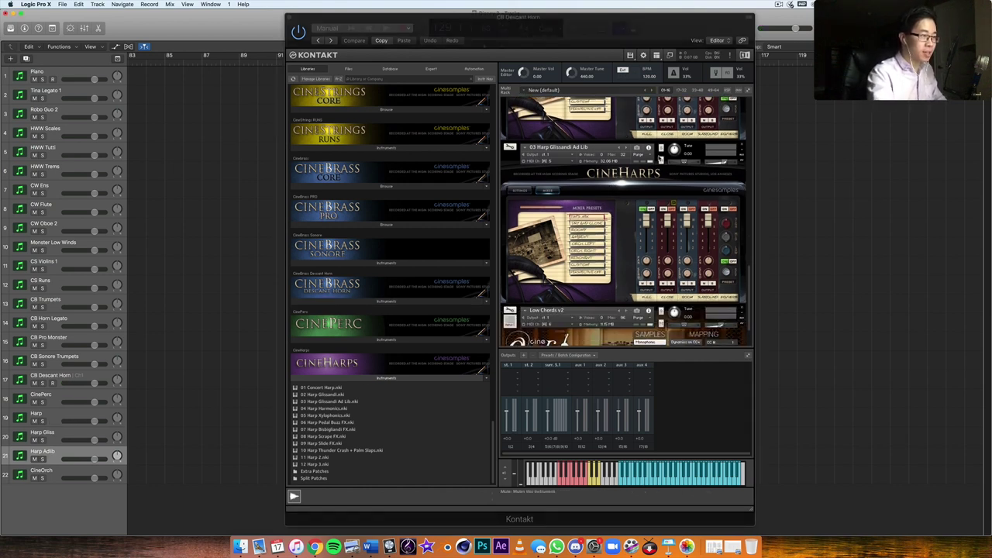
{"action": "left_click", "coordinate": [660, 158]}
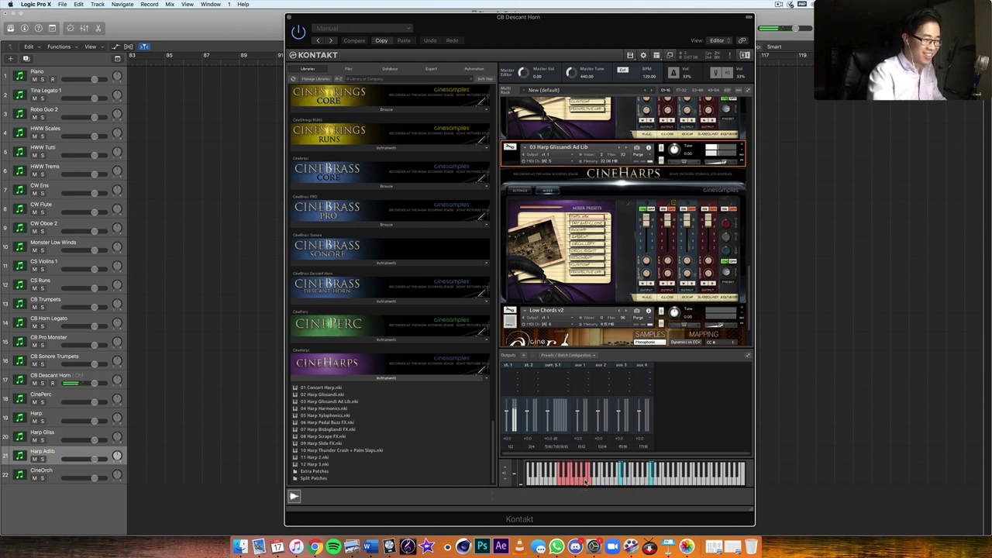
Set the scale of 03 Harp Glissandi Ad Lib to Major Pentatonic and return the instrument to its mixer page.
{"action": "left_click", "coordinate": [519, 190]}
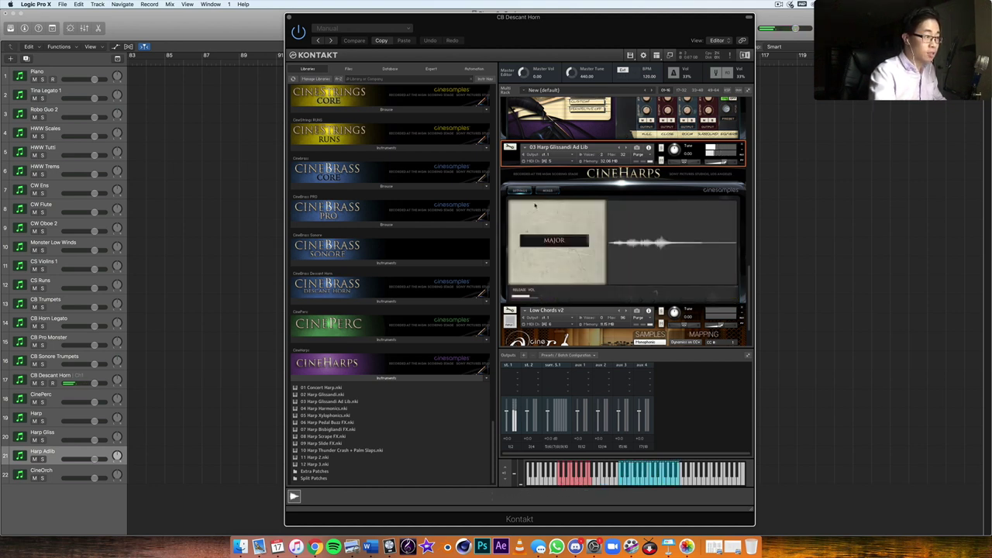
{"action": "left_click", "coordinate": [562, 243]}
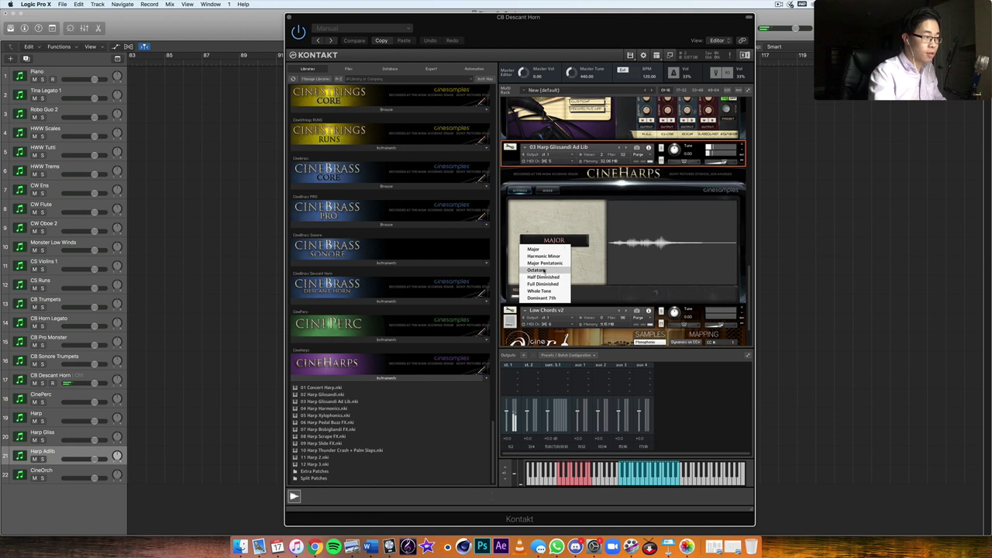
{"action": "left_click", "coordinate": [551, 264]}
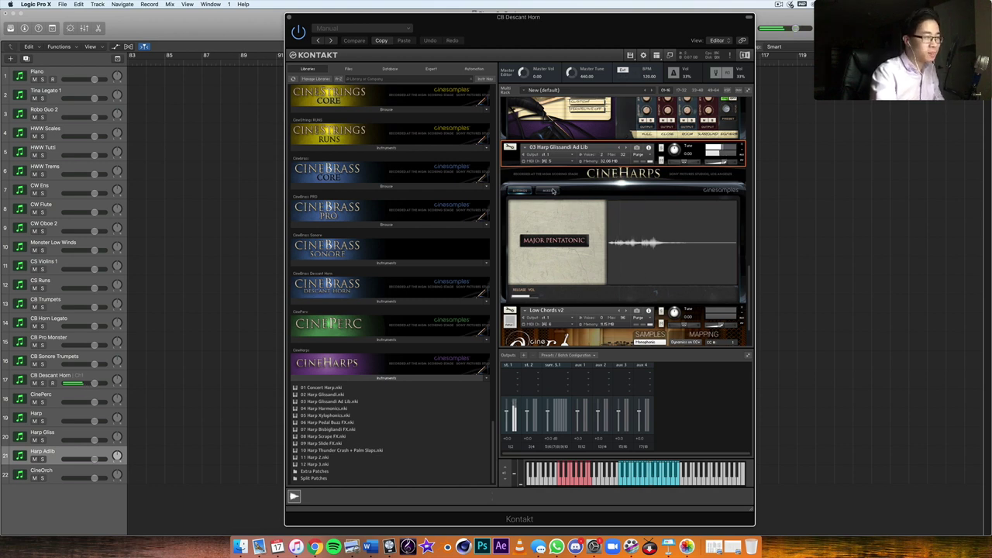
{"action": "left_click", "coordinate": [548, 189]}
{"action": "scroll", "coordinate": [547, 190], "scroll_direction": "down", "scroll_amount": 2}
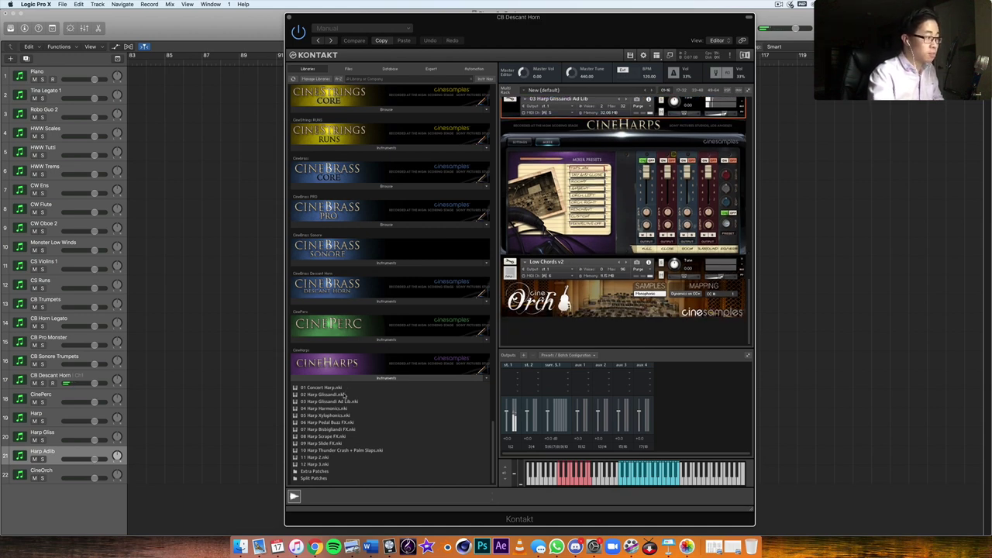
Select the CineOrch track, list the patches in the CineOrch Instruments folder, and select its Low Chords v2 instrument to show the key mapping.
{"action": "scroll", "coordinate": [346, 383], "scroll_direction": "up", "scroll_amount": 3}
{"action": "scroll", "coordinate": [427, 313], "scroll_direction": "up", "scroll_amount": 10}
{"action": "scroll", "coordinate": [426, 314], "scroll_direction": "down", "scroll_amount": 8}
{"action": "scroll", "coordinate": [425, 314], "scroll_direction": "down", "scroll_amount": 4}
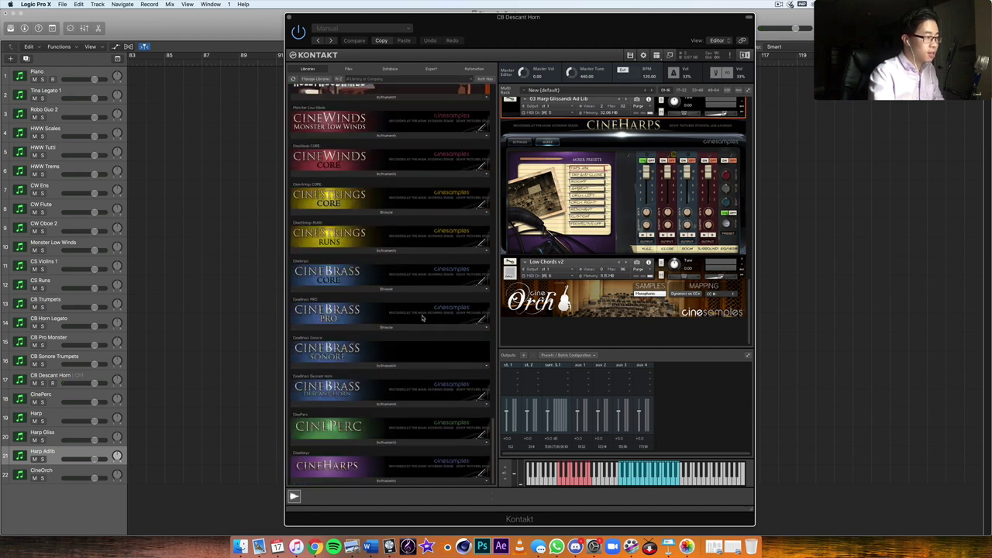
{"action": "scroll", "coordinate": [425, 317], "scroll_direction": "up", "scroll_amount": 5}
{"action": "scroll", "coordinate": [422, 318], "scroll_direction": "down", "scroll_amount": 2}
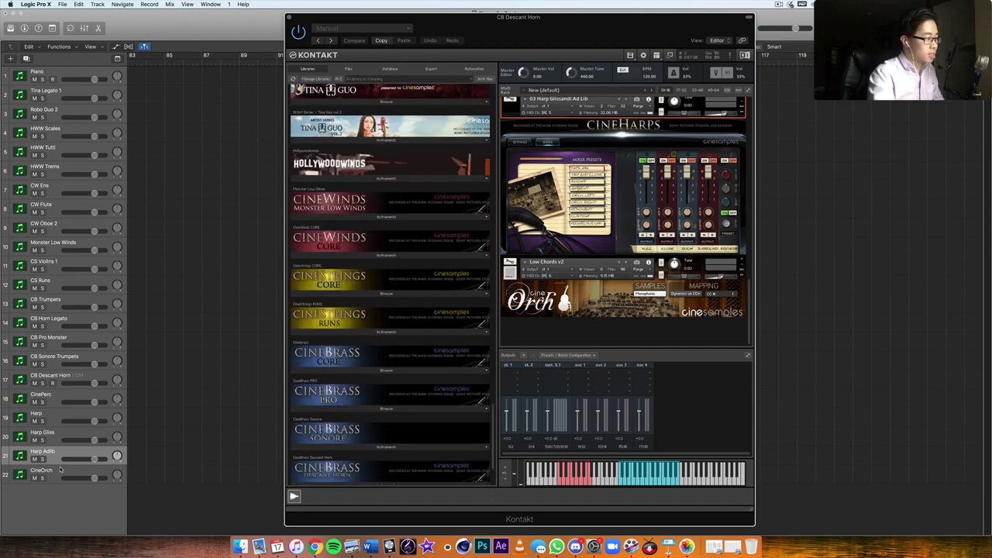
{"action": "key", "text": "Down"}
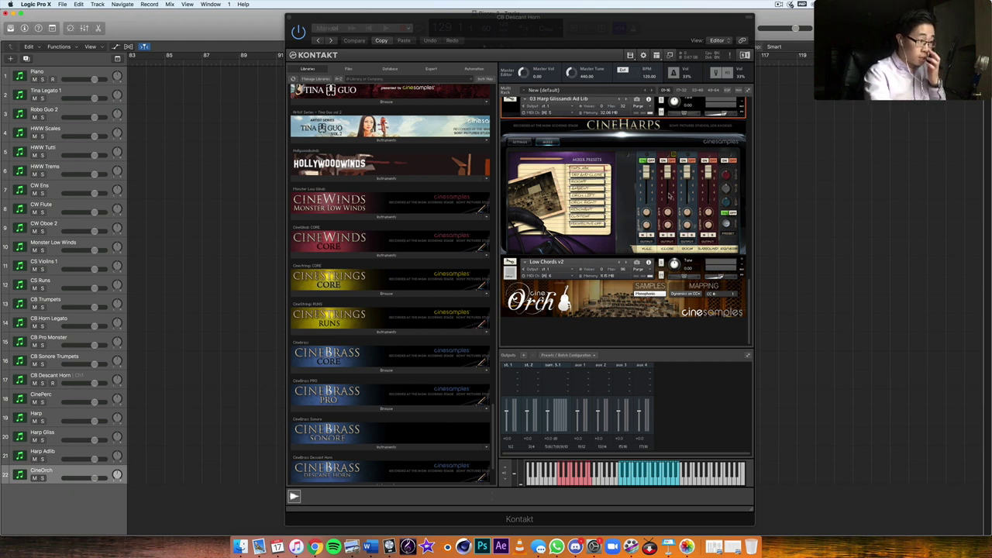
{"action": "left_click", "coordinate": [348, 69]}
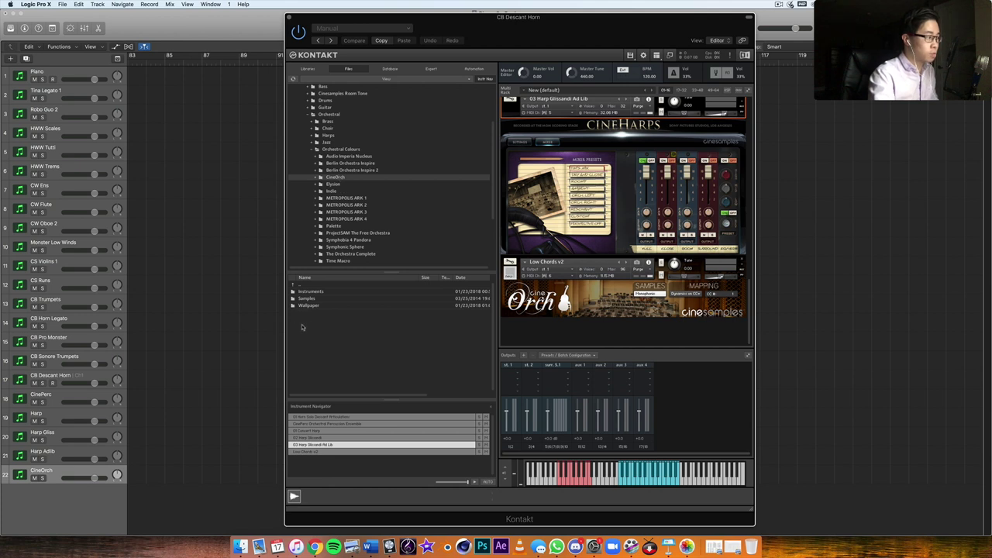
{"action": "double_click", "coordinate": [315, 292]}
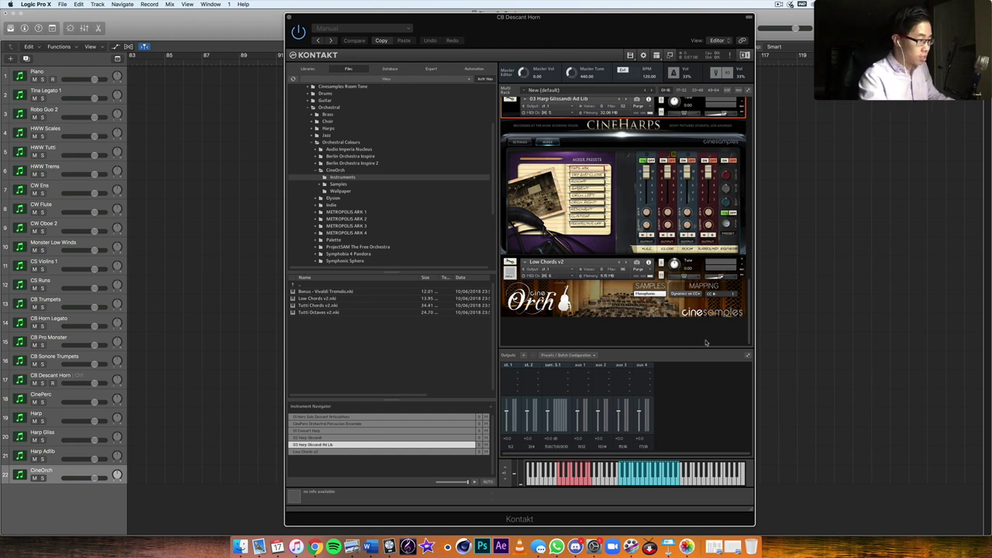
{"action": "left_click", "coordinate": [685, 312]}
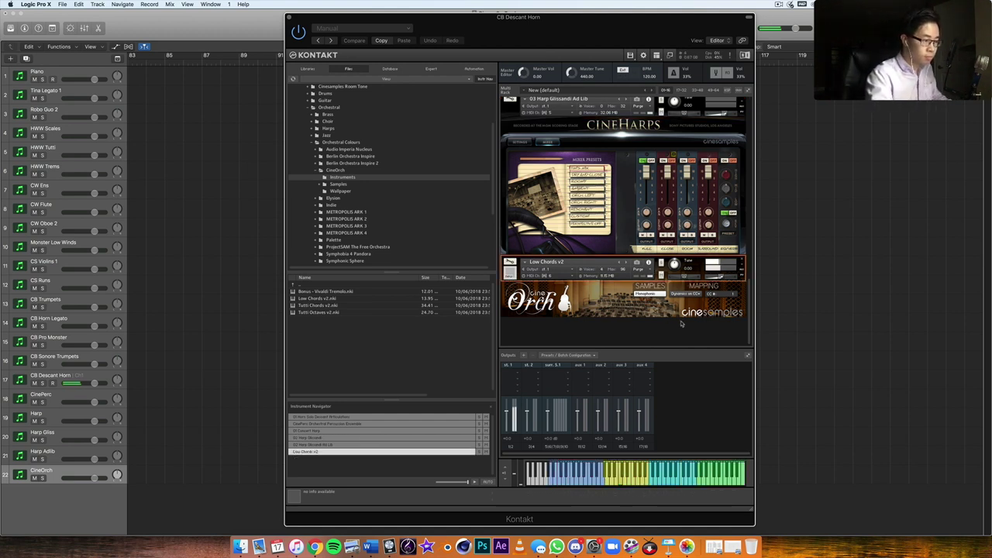
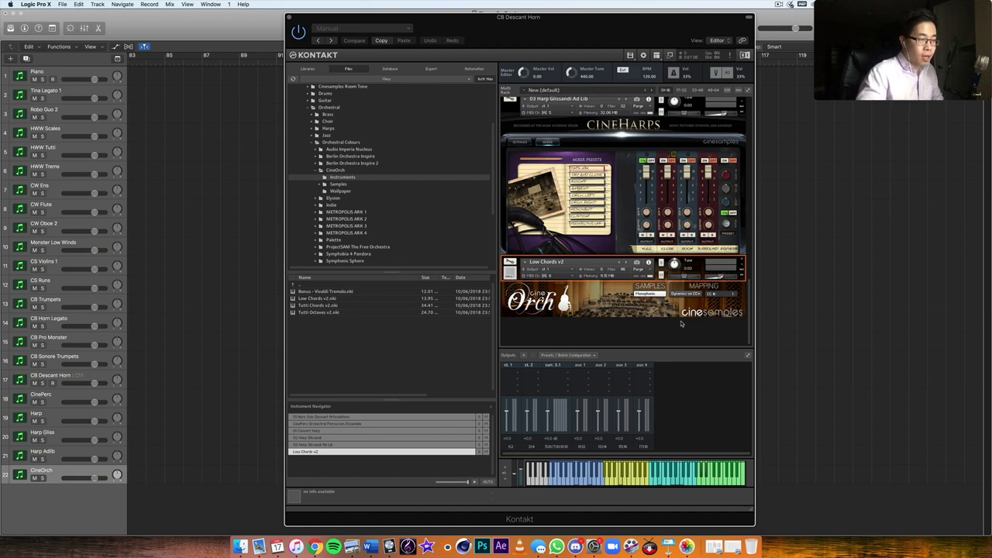
Close the CB Descant Horn Kontakt window and open the Piano track's Kontakt instrument with the track inspector shown.
{"action": "scroll", "coordinate": [682, 324], "scroll_direction": "up", "scroll_amount": 5}
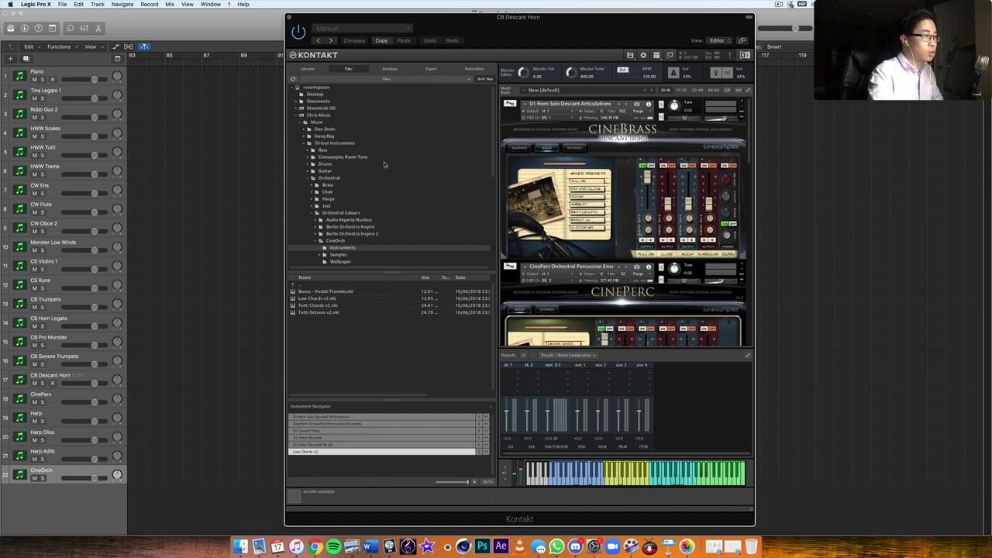
{"action": "left_click", "coordinate": [289, 18]}
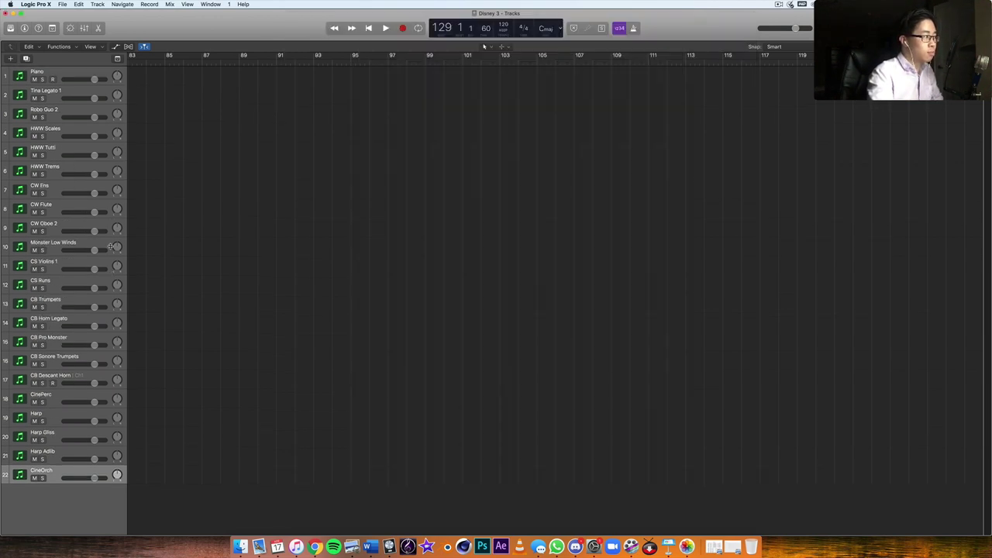
{"action": "left_click", "coordinate": [75, 75]}
{"action": "left_click", "coordinate": [24, 27]}
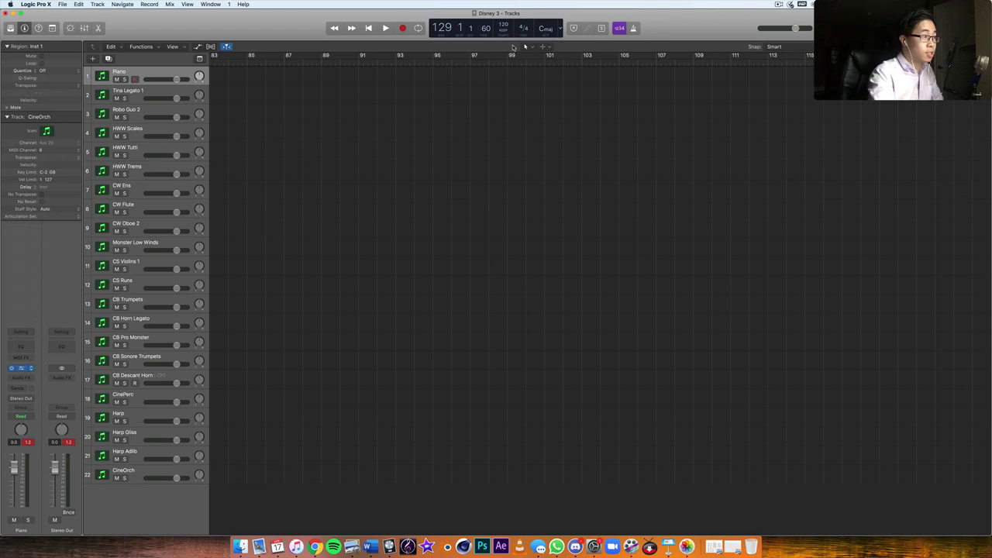
{"action": "key", "text": "v"}
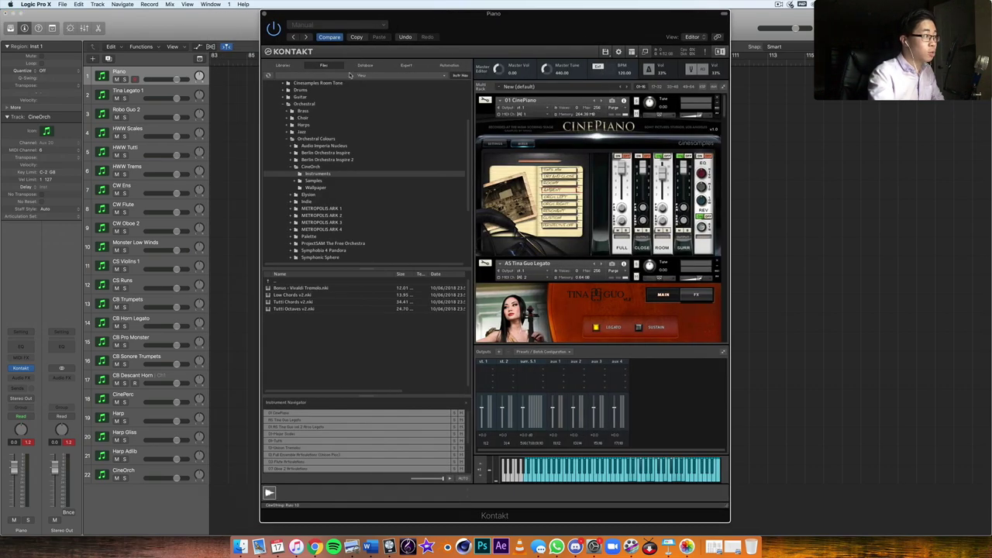
Show the library list in the Piano track's Kontakt and review the instruments loaded in its rack from CinePiano down to CineStrings RUNS.
{"action": "left_click", "coordinate": [283, 65]}
{"action": "scroll", "coordinate": [350, 153], "scroll_direction": "down", "scroll_amount": 10}
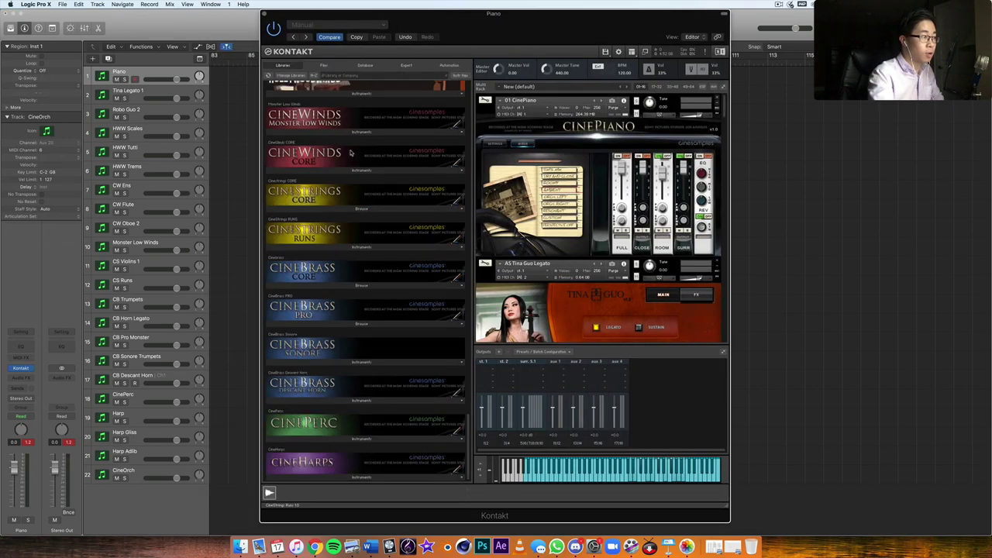
{"action": "left_click_drag", "start_coordinate": [566, 34], "coordinate": [549, 32]}
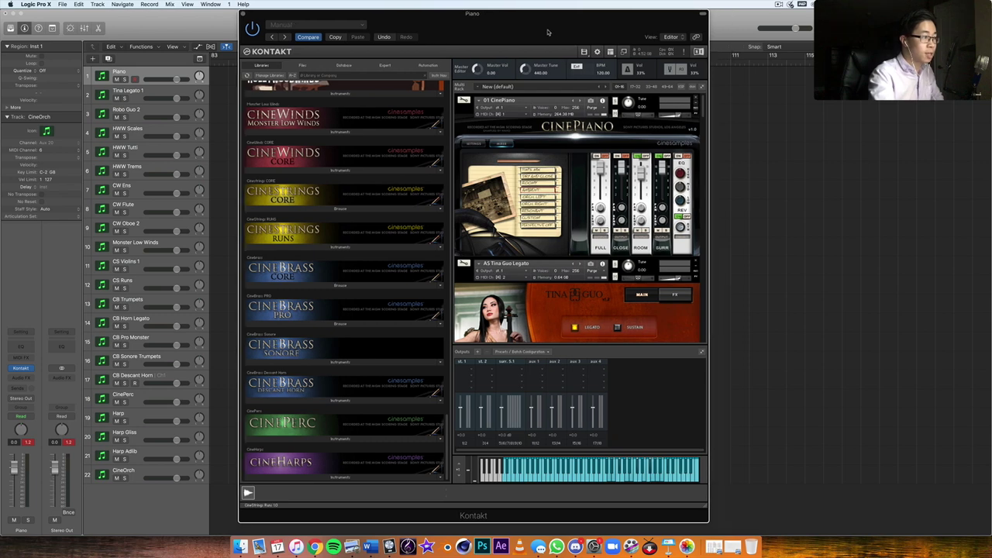
{"action": "scroll", "coordinate": [580, 321], "scroll_direction": "down", "scroll_amount": 15}
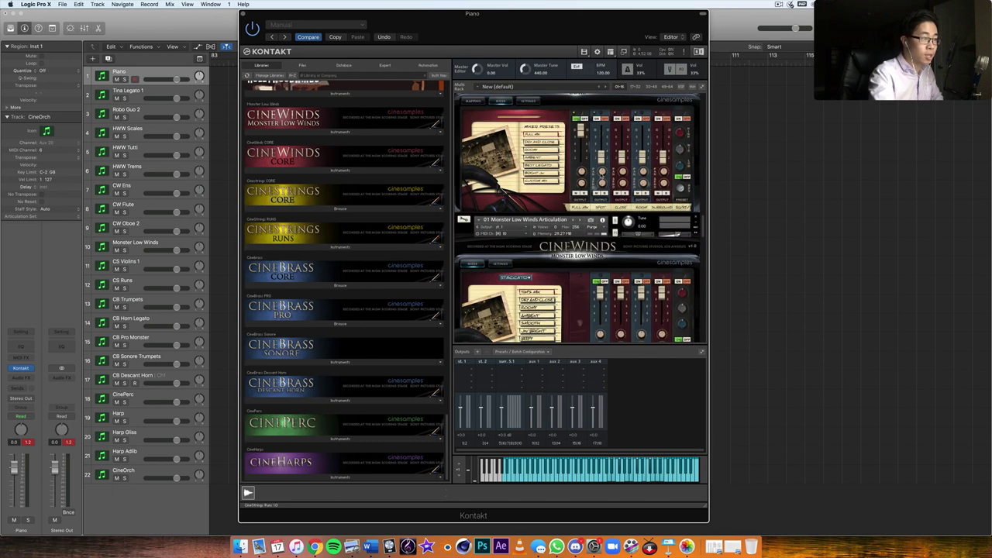
{"action": "scroll", "coordinate": [609, 170], "scroll_direction": "down", "scroll_amount": 10}
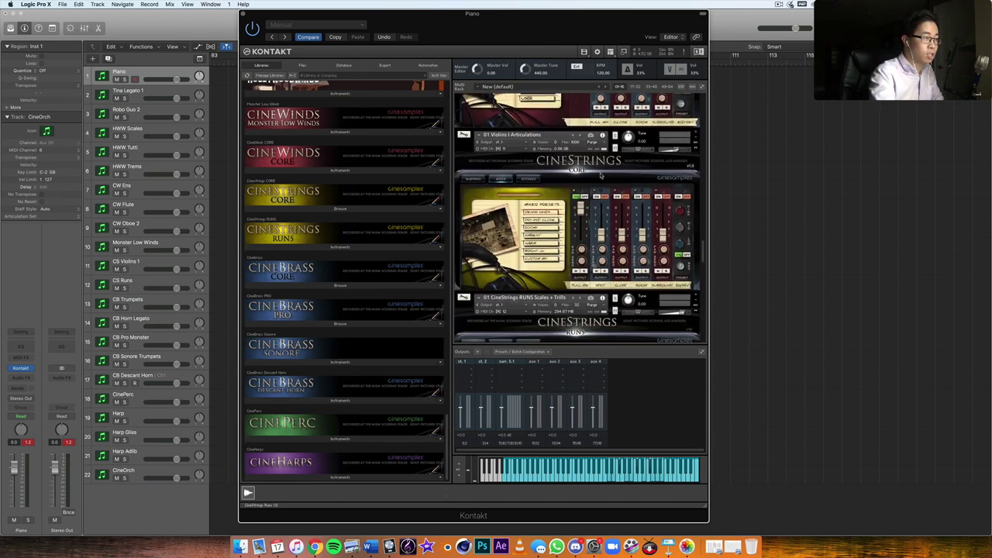